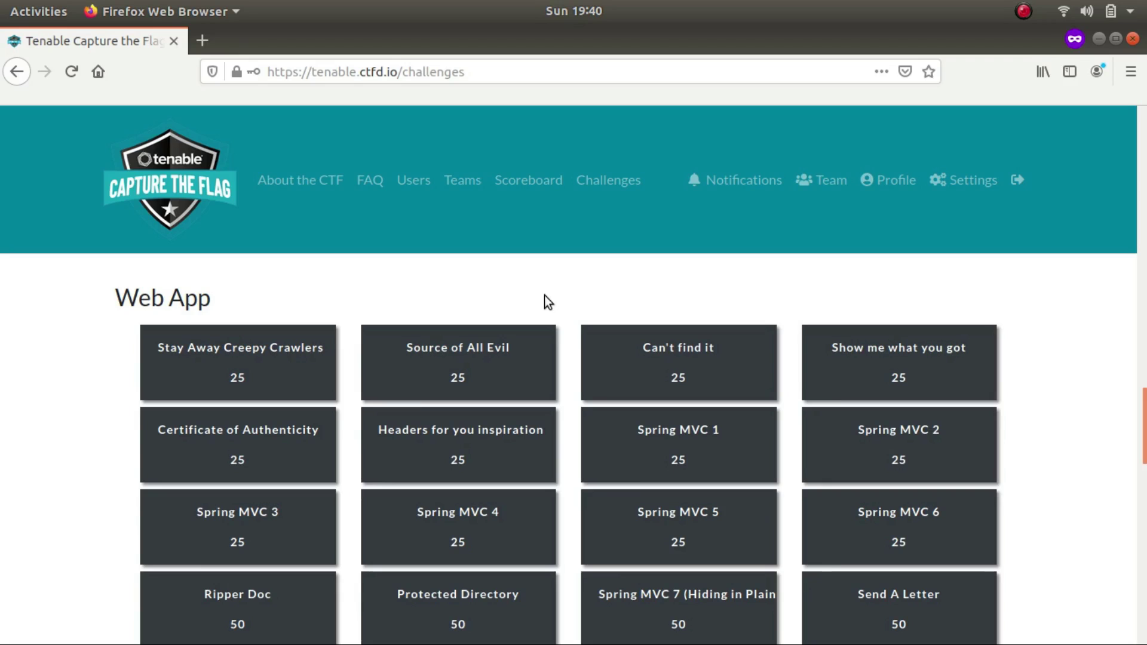
{"action": "left_click", "coordinate": [287, 339]}
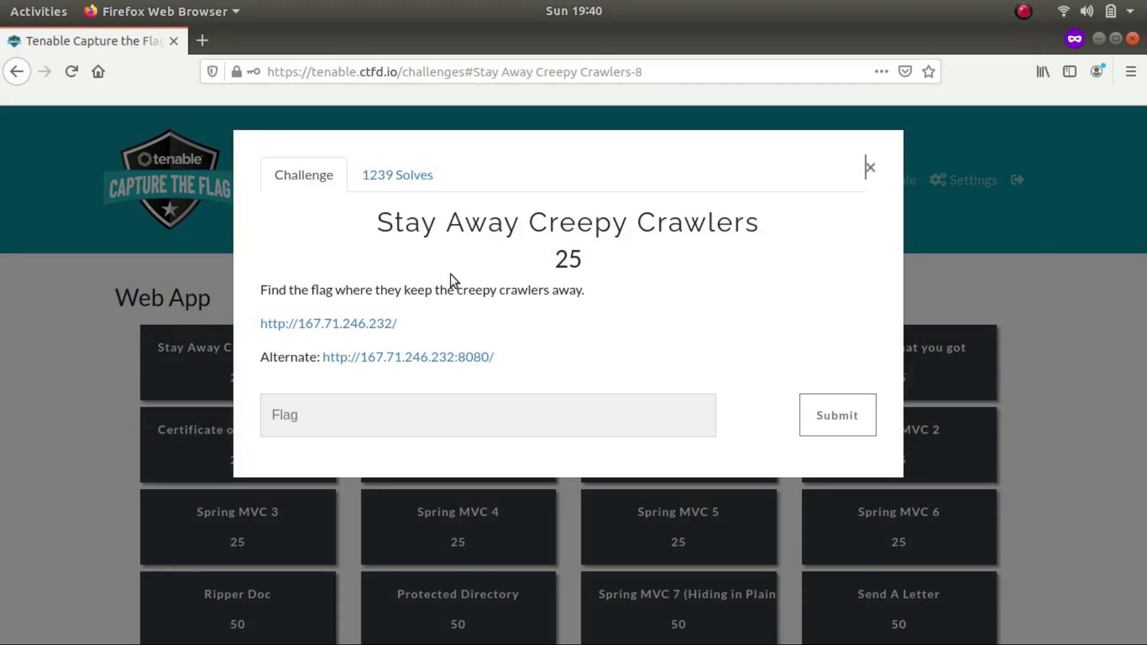
{"action": "right_click", "coordinate": [333, 335]}
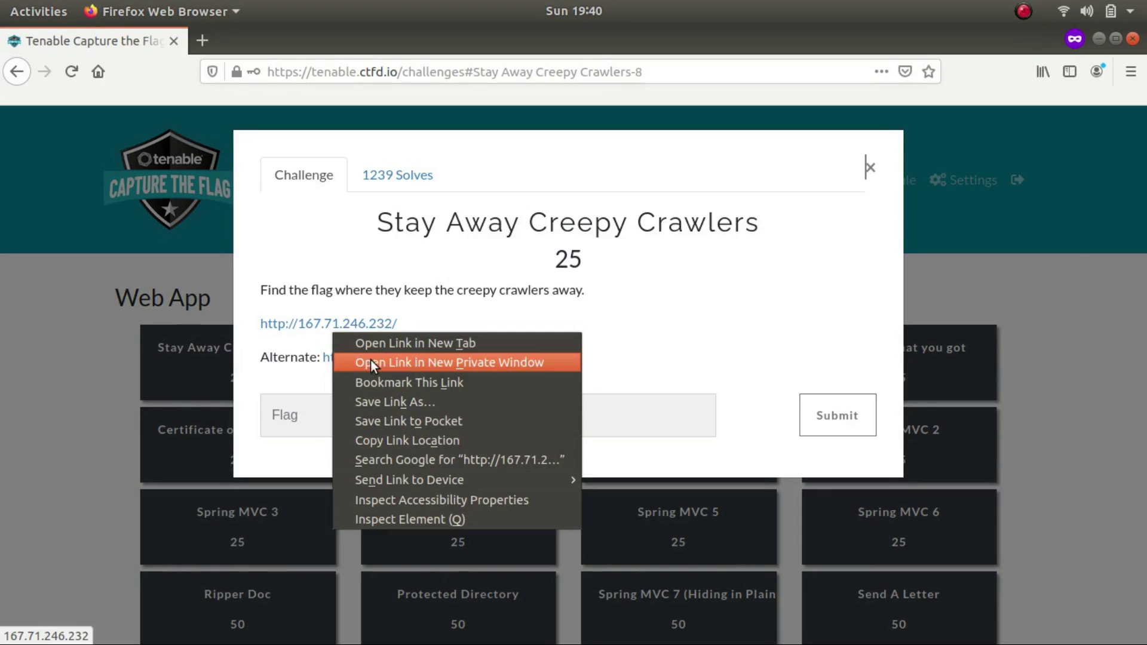
{"action": "left_click", "coordinate": [374, 338]}
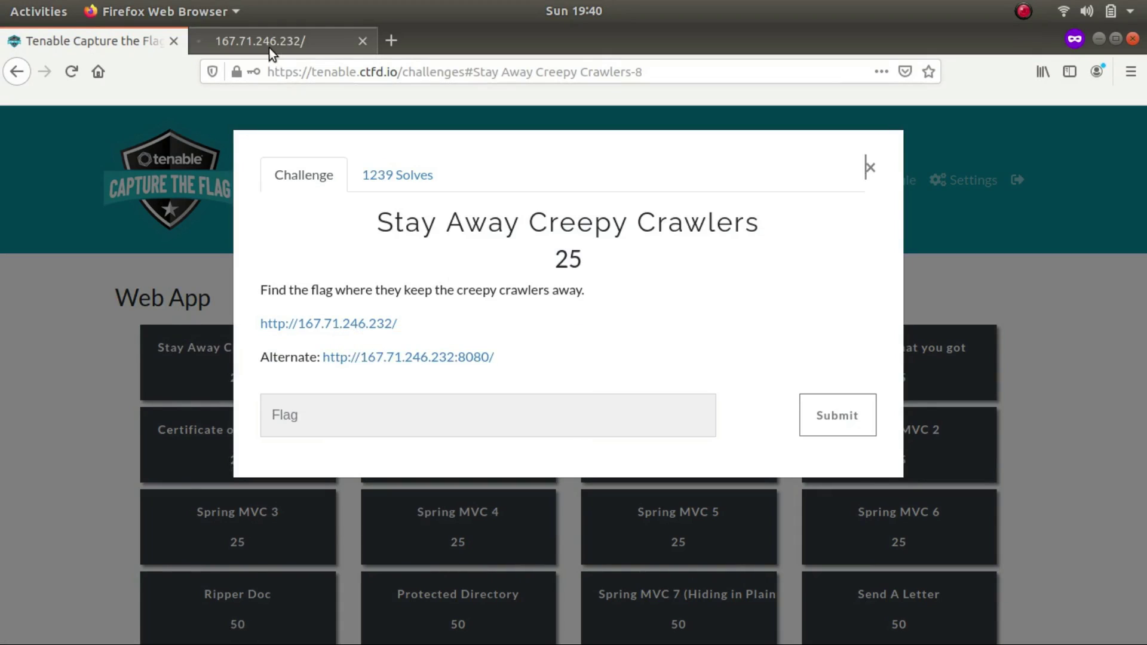
{"action": "left_click", "coordinate": [269, 47]}
Step: Load the robots.txt file of the site 167.71.246.232
{"action": "left_click", "coordinate": [371, 72]}
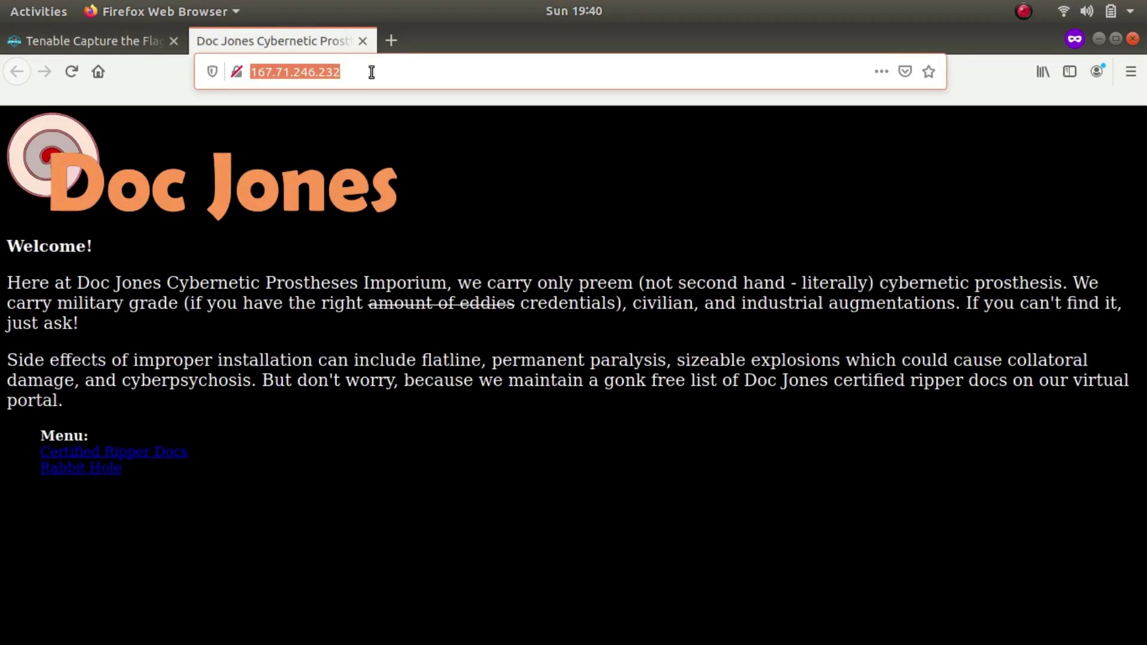
{"action": "key", "text": "End"}
{"action": "type", "text": "/rob"}
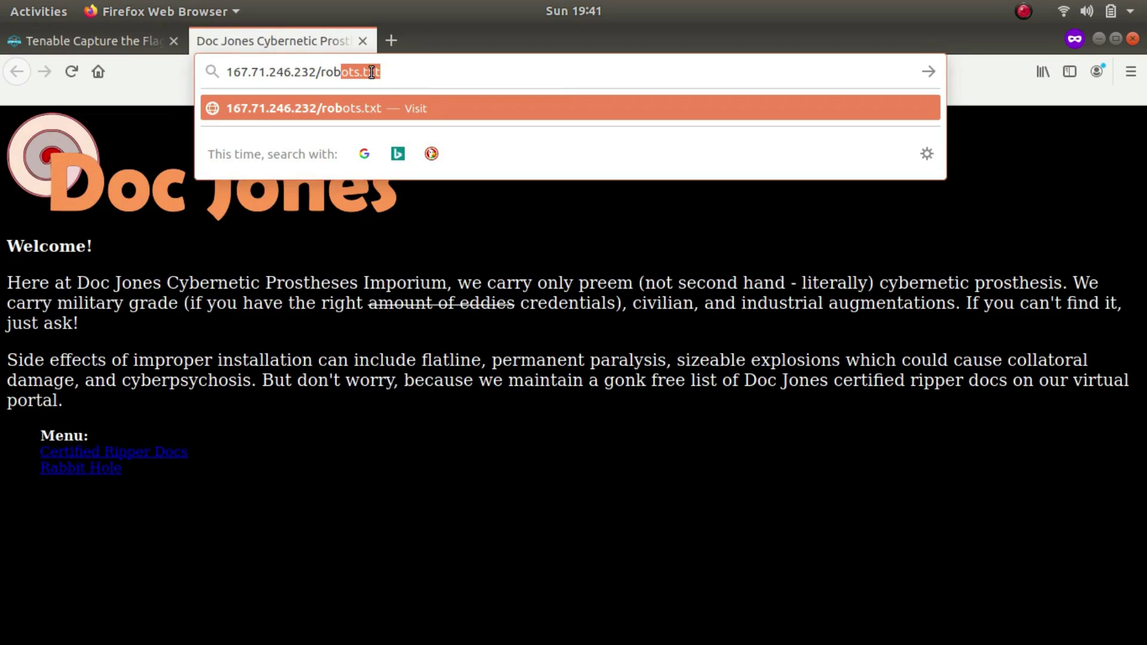
{"action": "key", "text": "Return"}
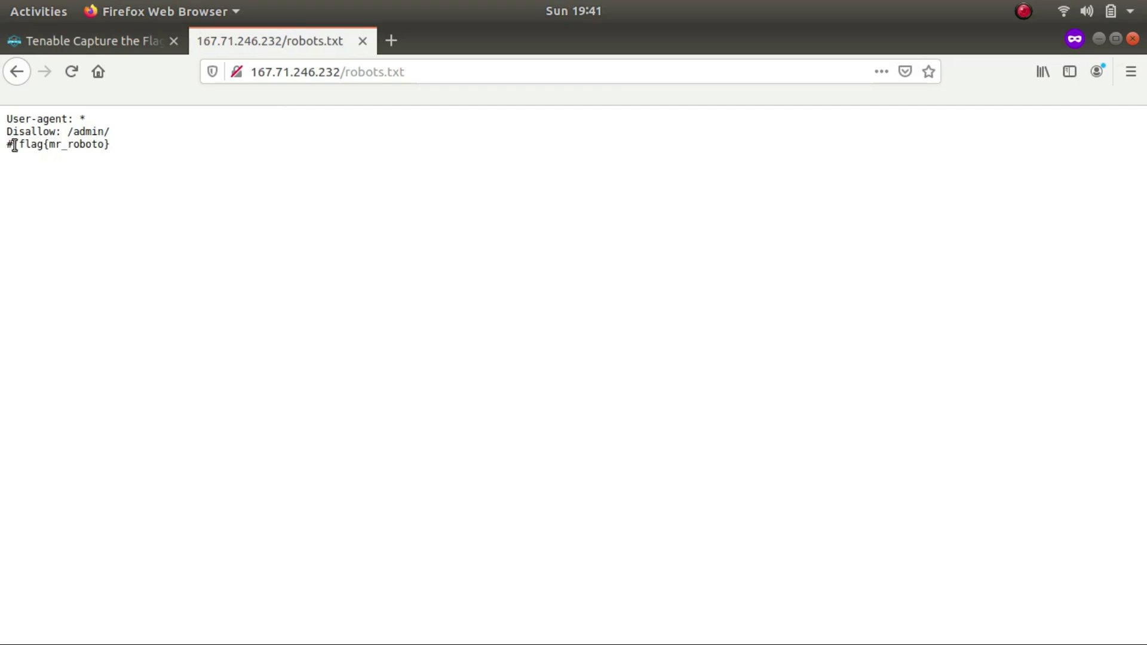
Step: Submit flag{mr_roboto} from the robots.txt comment as the Stay Away Creepy Crawlers answer and close the challenge
{"action": "left_click_drag", "start_coordinate": [17, 145], "coordinate": [106, 149]}
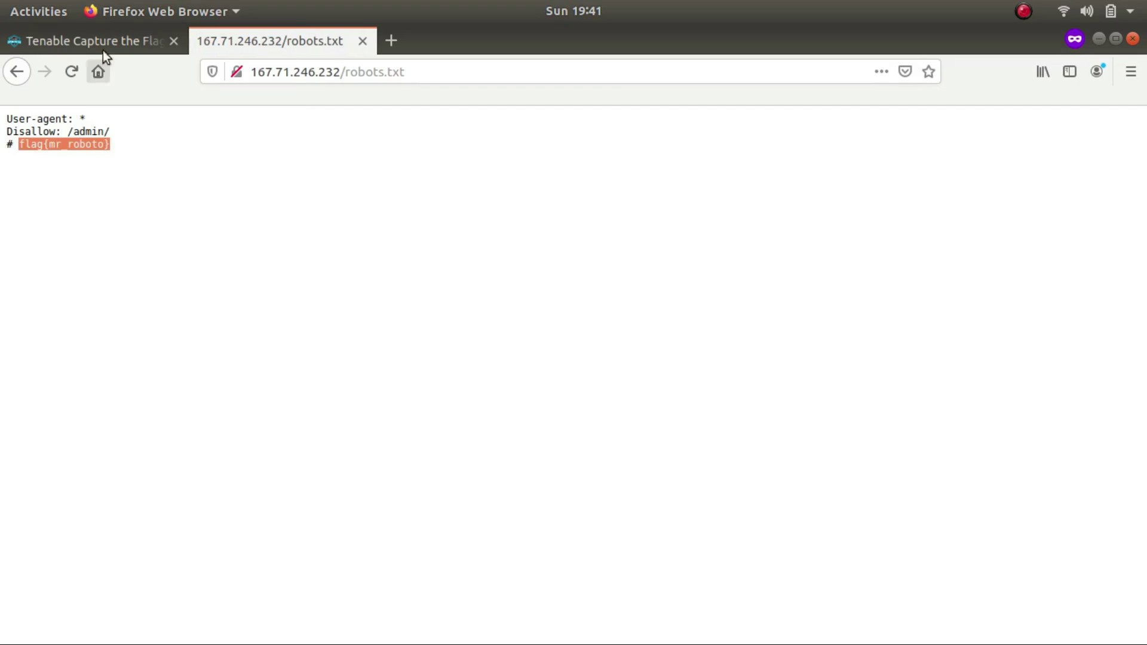
{"action": "left_click", "coordinate": [87, 37]}
{"action": "left_click", "coordinate": [357, 435]}
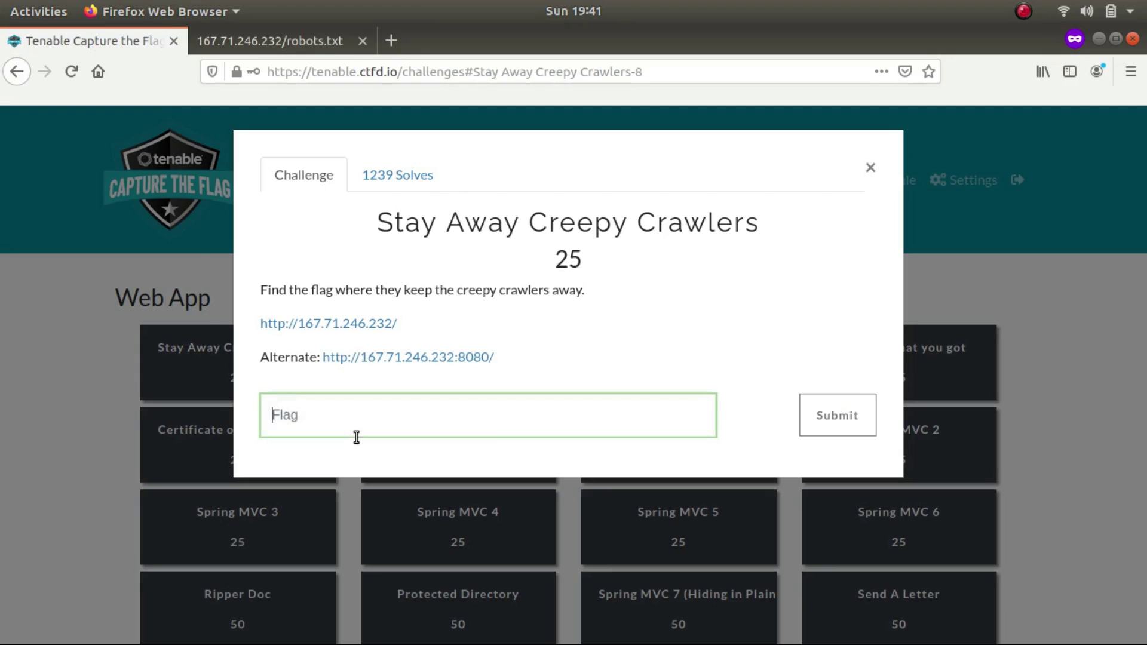
{"action": "type", "text": "flag{mr_roboto}"}
{"action": "key", "text": "Return"}
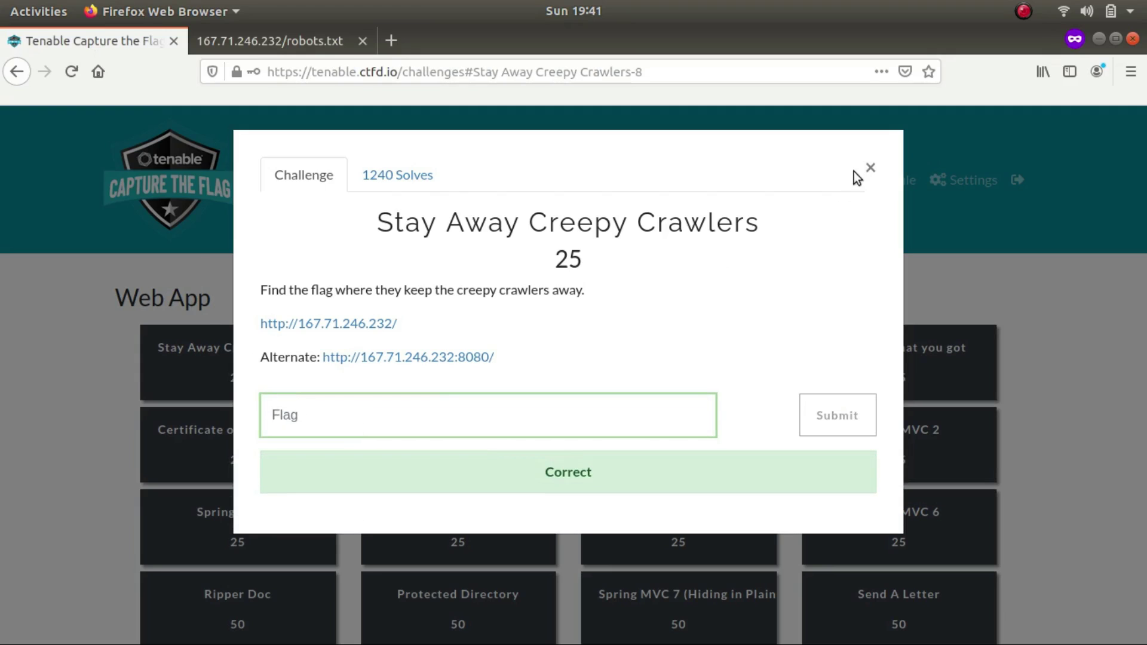
{"action": "left_click", "coordinate": [869, 167]}
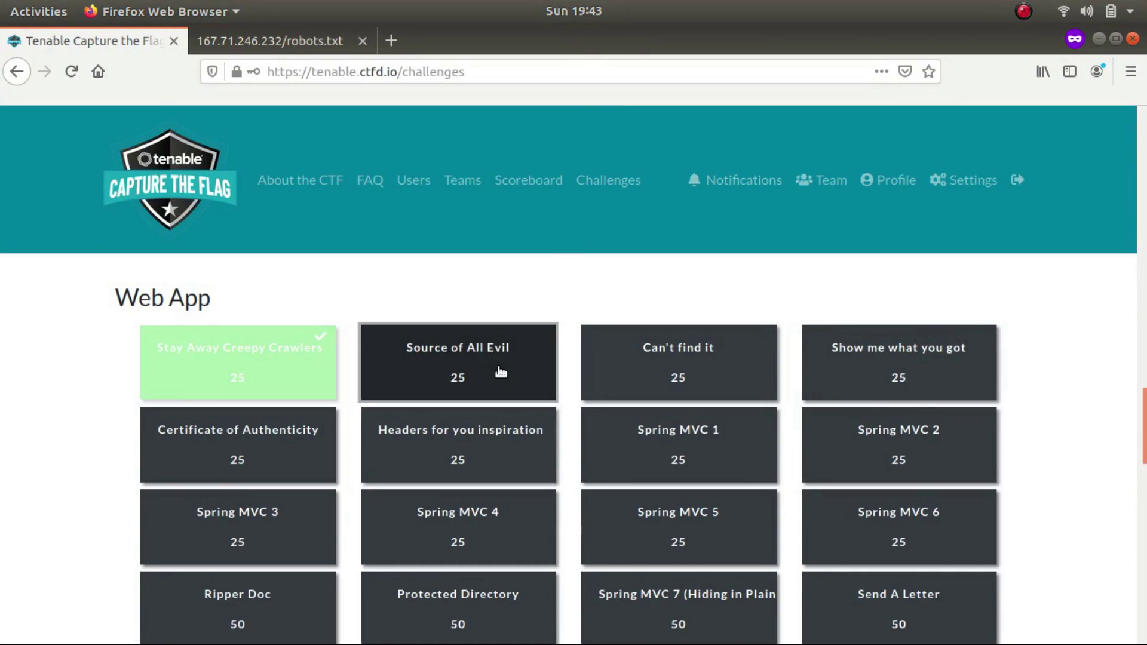
{"action": "left_click", "coordinate": [501, 371]}
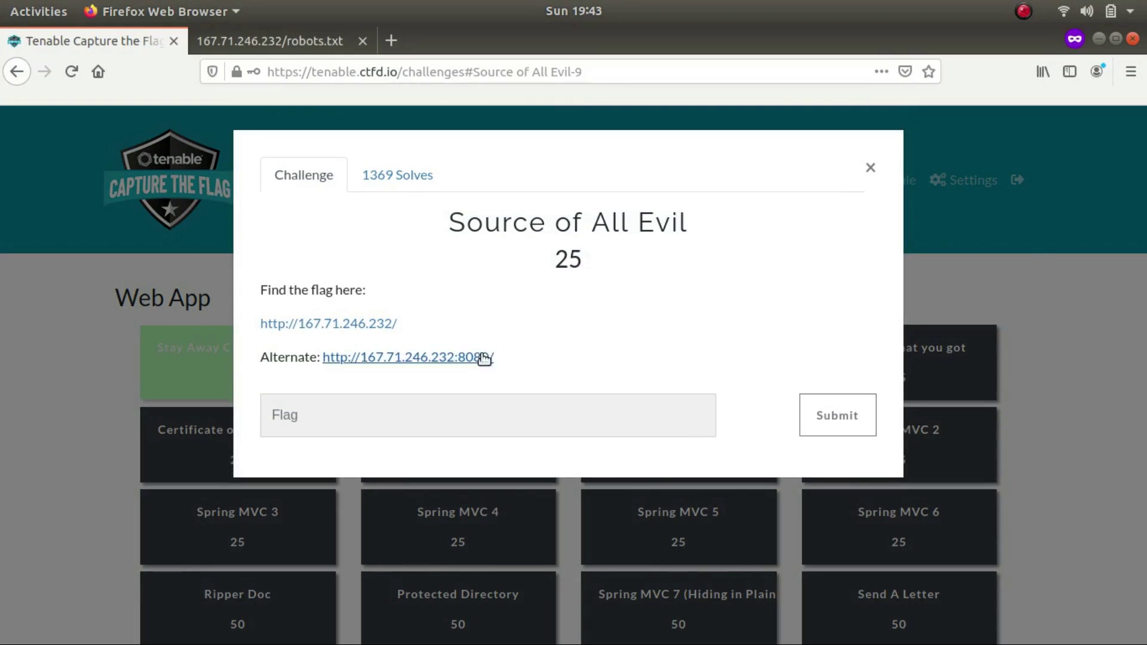
{"action": "right_click", "coordinate": [349, 325]}
{"action": "left_click", "coordinate": [380, 339]}
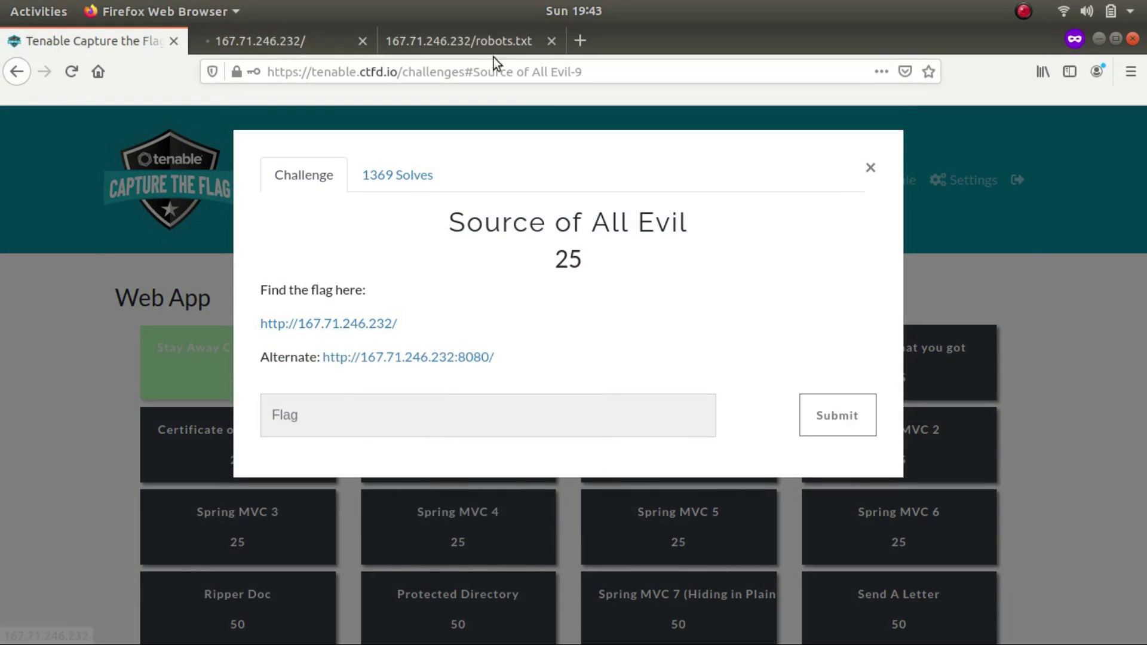
{"action": "left_click", "coordinate": [552, 41]}
{"action": "left_click", "coordinate": [293, 51]}
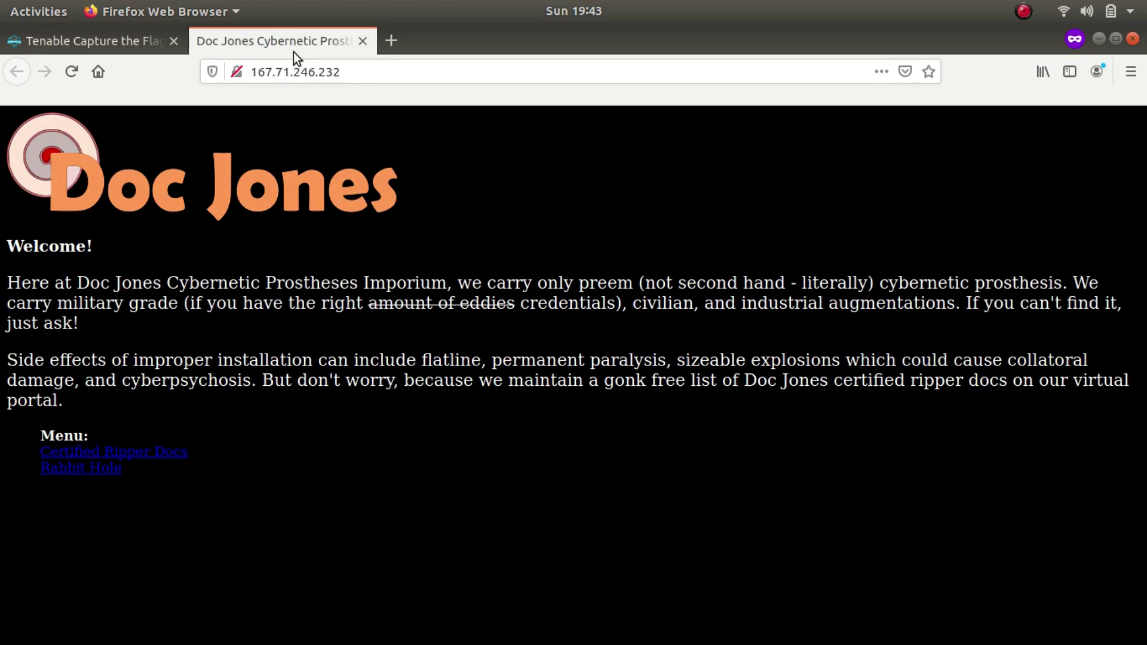
Step: View the page source of the Doc Jones site and copy the flag from its HTML comment
{"action": "key", "text": "ctrl+u"}
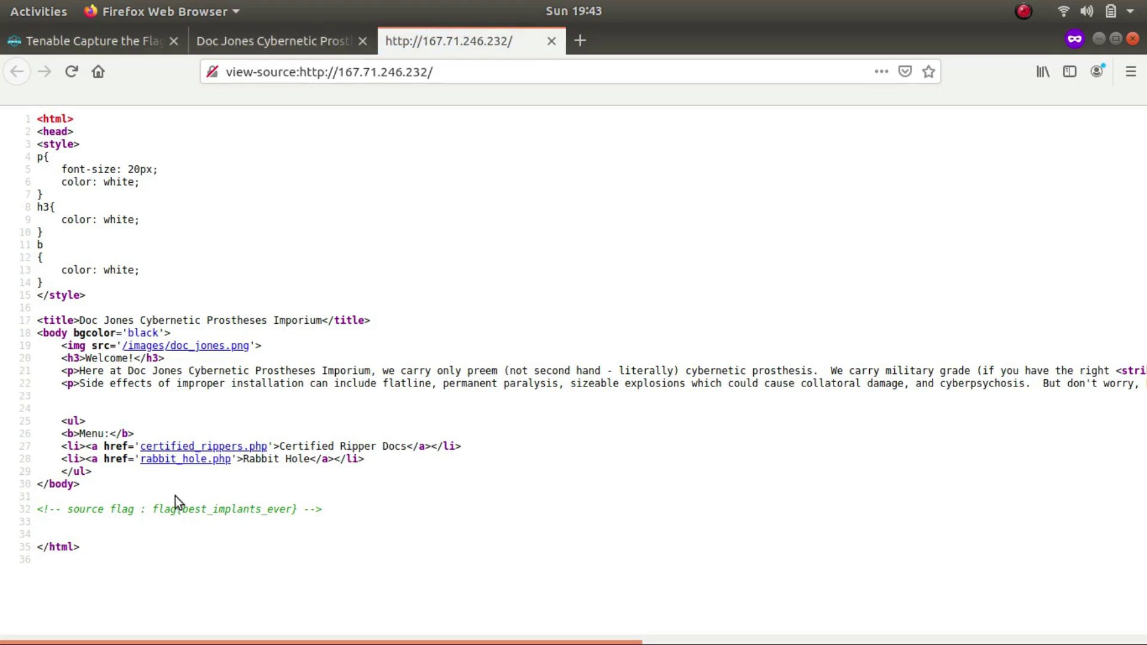
{"action": "left_click_drag", "start_coordinate": [152, 508], "coordinate": [296, 511]}
{"action": "key", "text": "ctrl+c"}
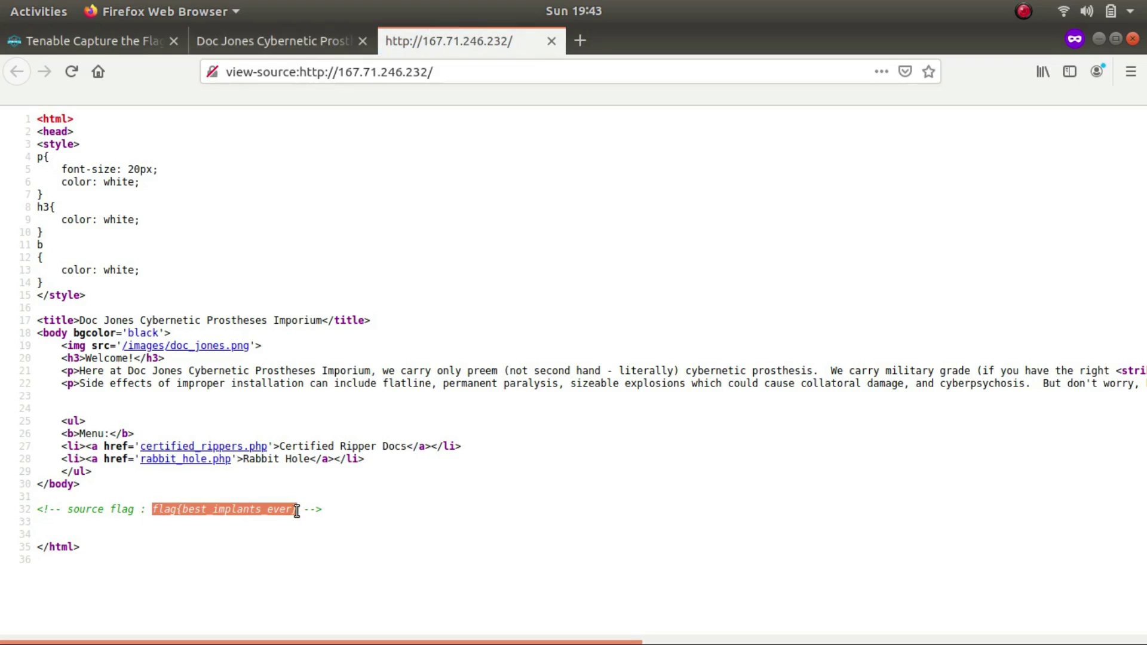
Step: Submit flag{best_implants_ever} for the Source of All Evil challenge and close the challenge
{"action": "left_click", "coordinate": [113, 41]}
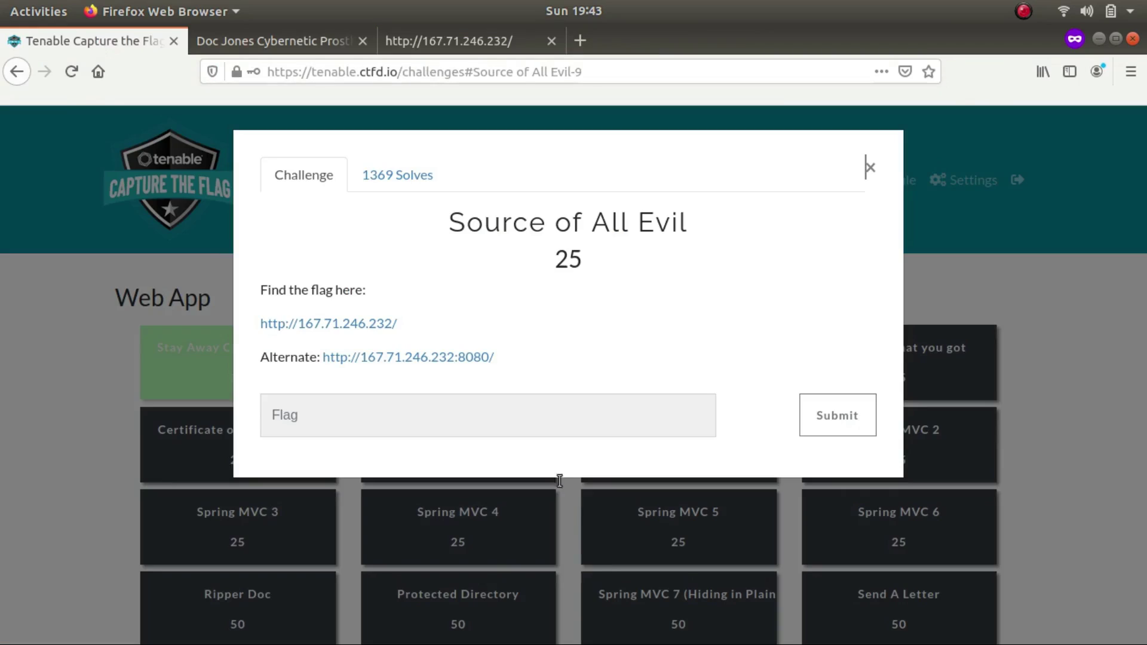
{"action": "left_click", "coordinate": [495, 425]}
{"action": "key", "text": "ctrl+v"}
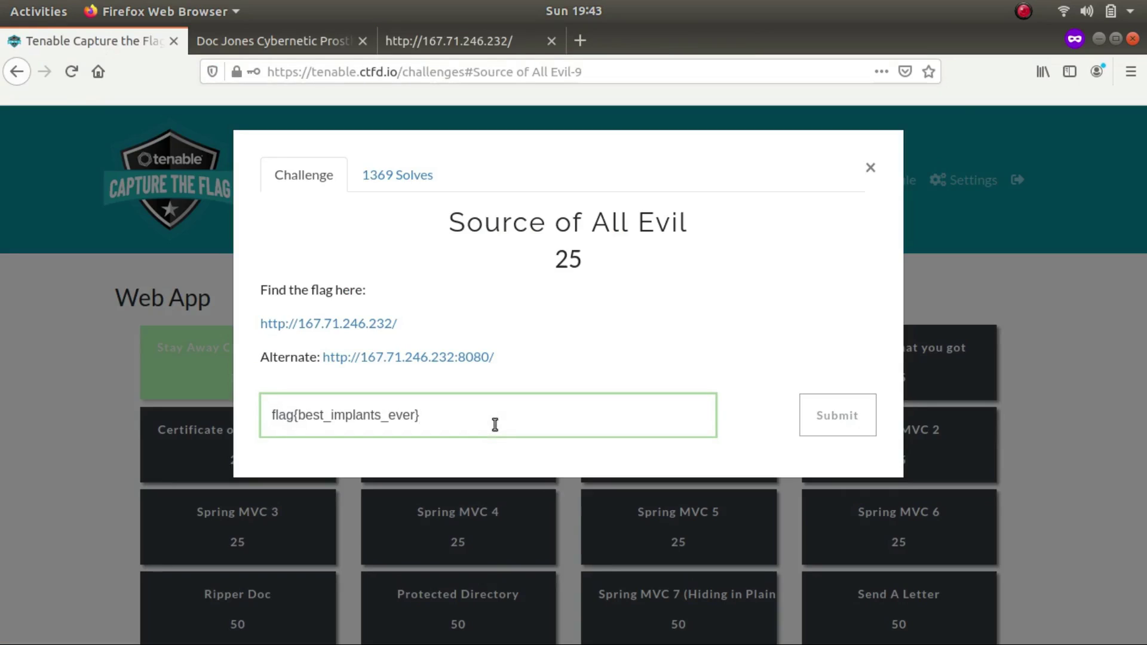
{"action": "key", "text": "Return"}
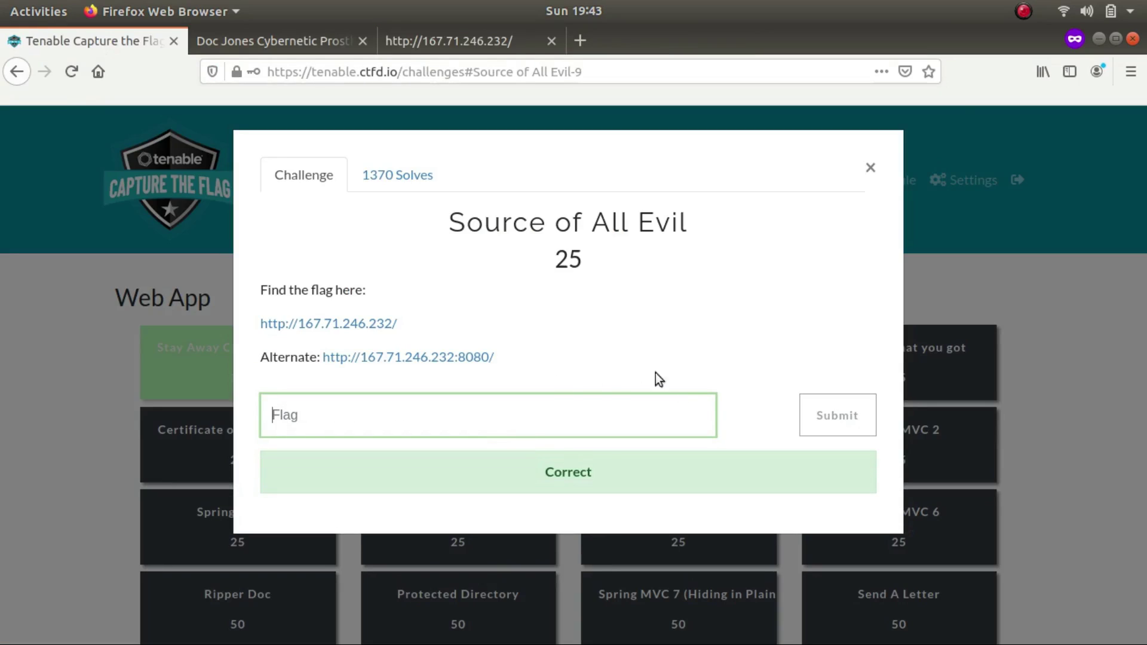
{"action": "left_click", "coordinate": [871, 169]}
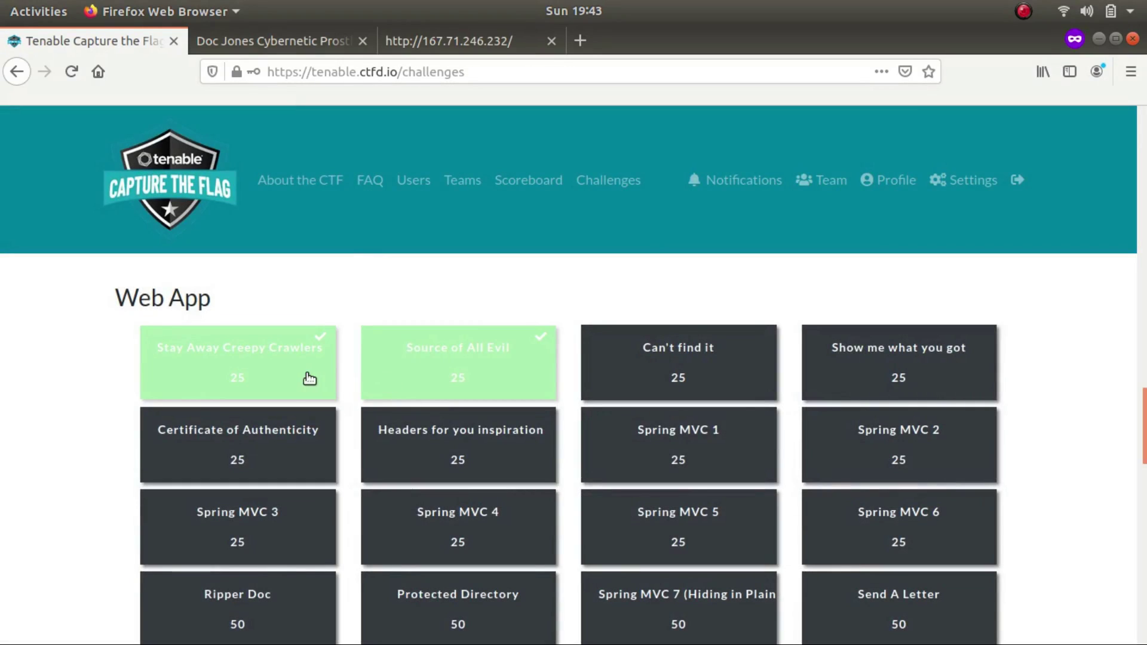
Step: Close the Doc Jones site tab and its page source tab
{"action": "left_click", "coordinate": [319, 38]}
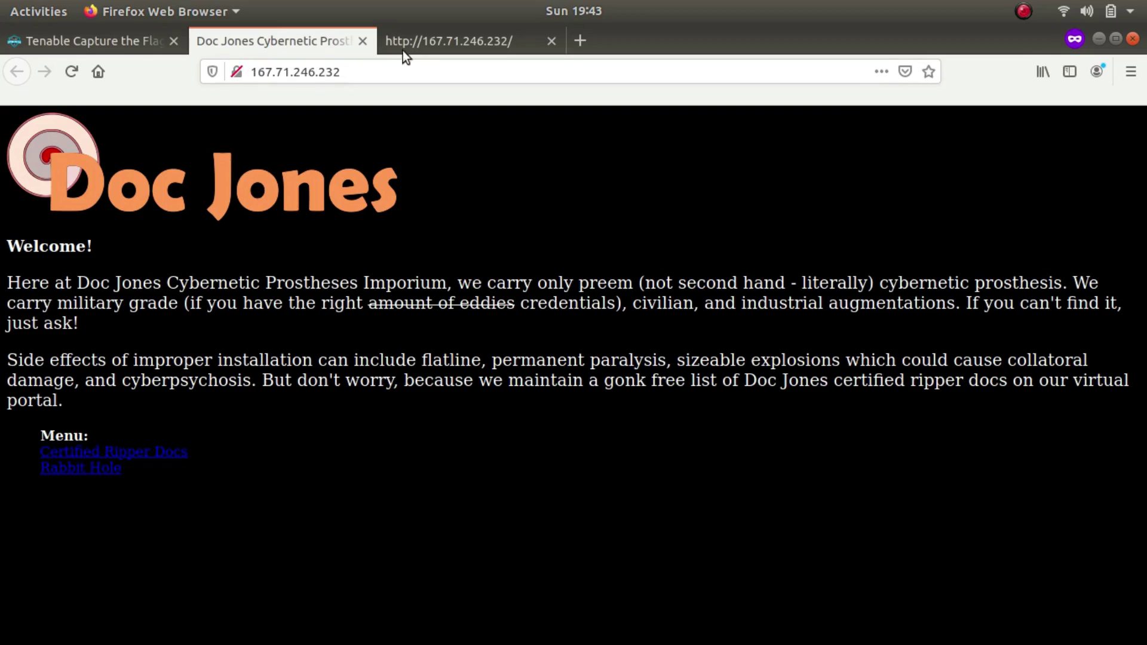
{"action": "left_click", "coordinate": [362, 40]}
{"action": "left_click", "coordinate": [362, 41]}
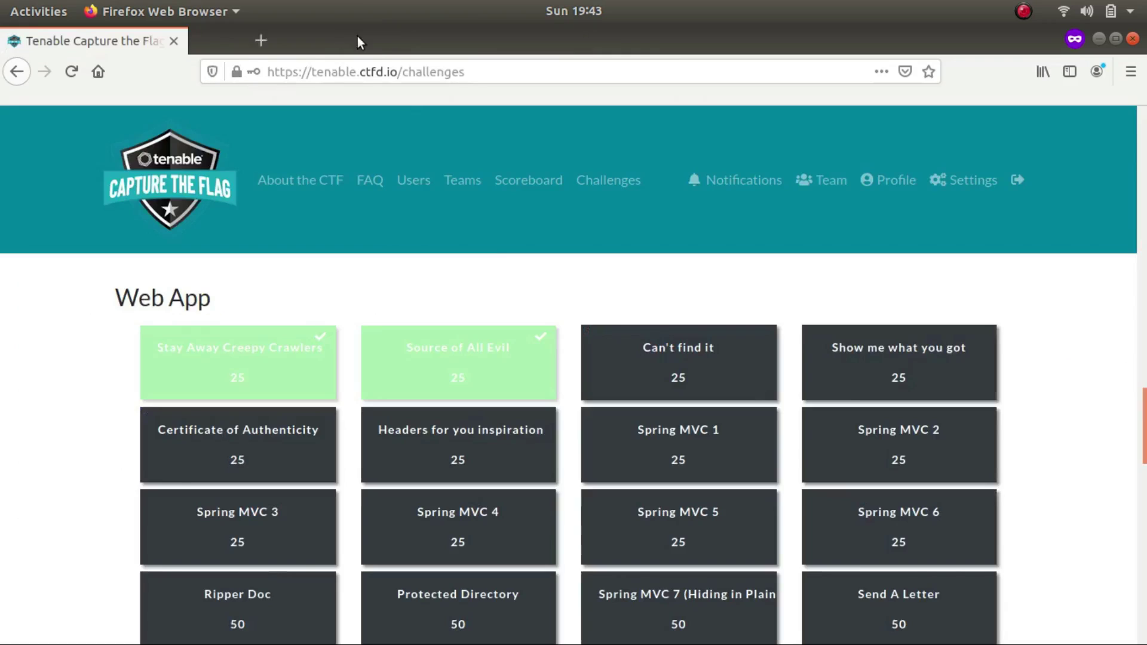
Step: Read the descriptions of the Can't find it and Show me what you got challenges
{"action": "left_click", "coordinate": [632, 353]}
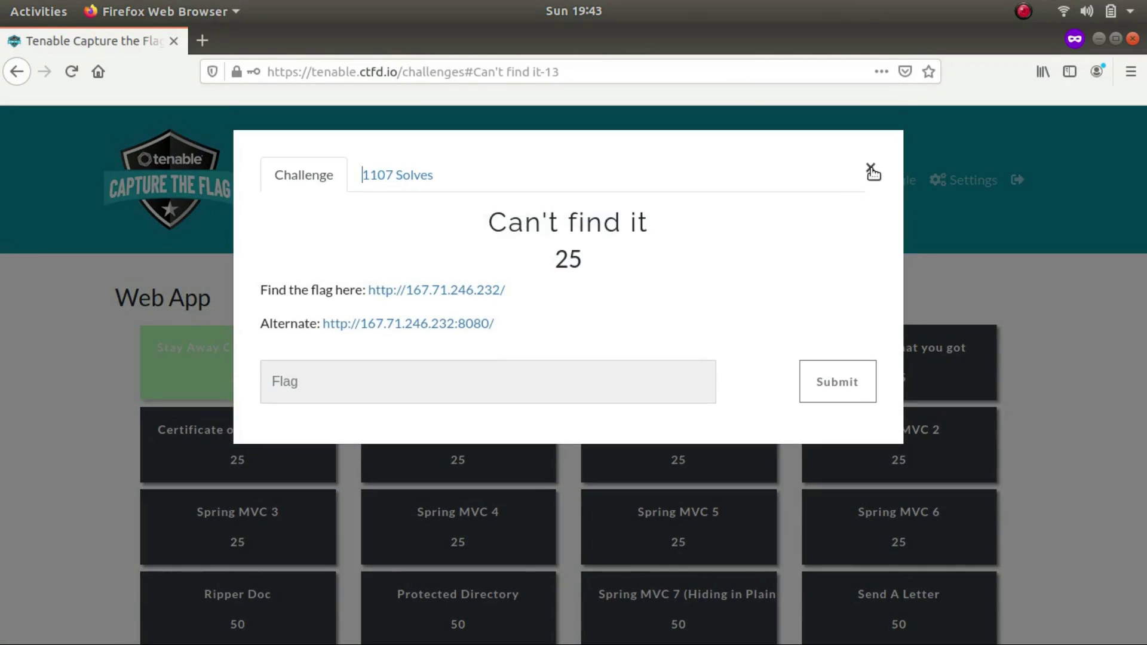
{"action": "left_click", "coordinate": [869, 167]}
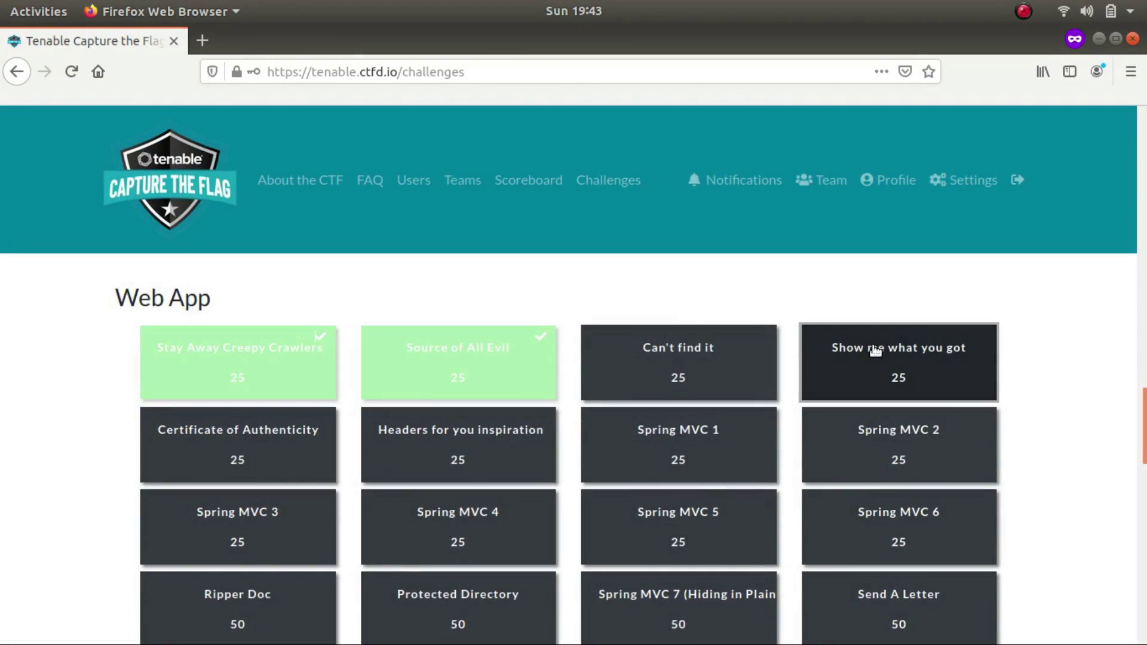
{"action": "left_click", "coordinate": [875, 350]}
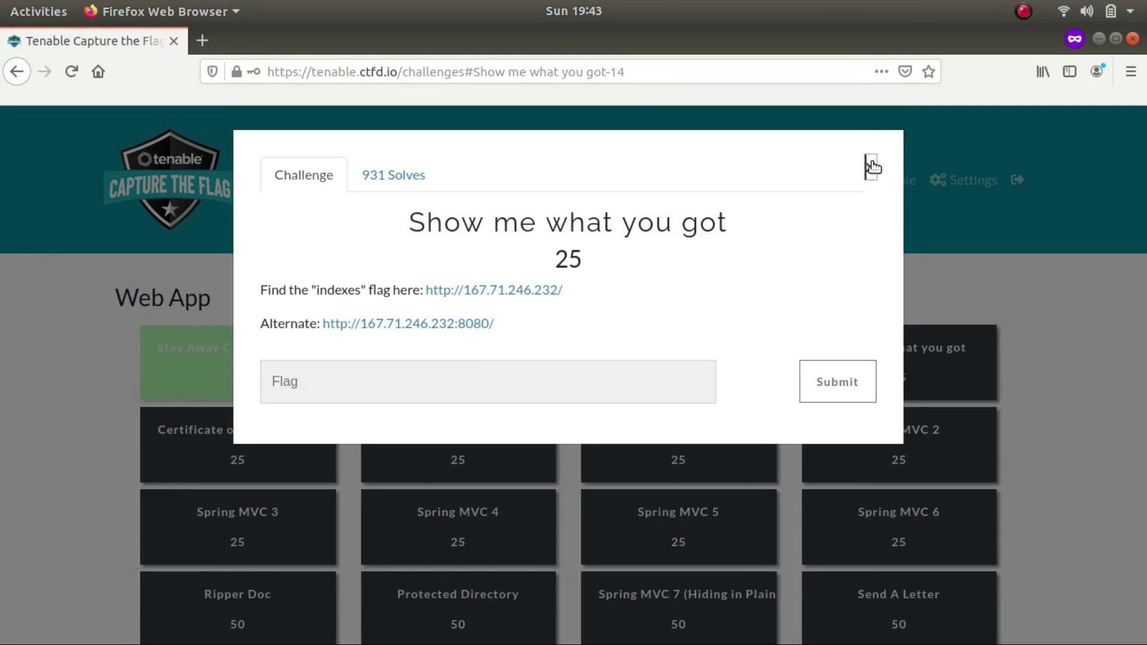
{"action": "left_click", "coordinate": [871, 166]}
Step: Open a terminal and begin the command python3 dirsearch/dirsearch.py -u without running it
{"action": "key", "text": "ctrl+alt+t"}
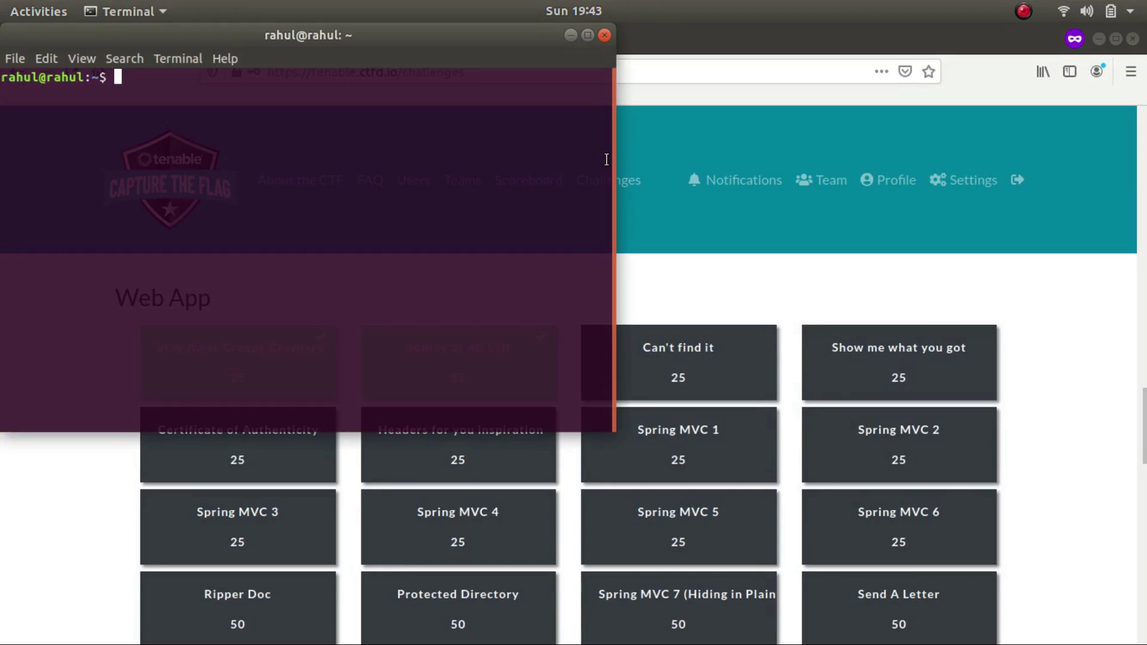
{"action": "type", "text": "python"}
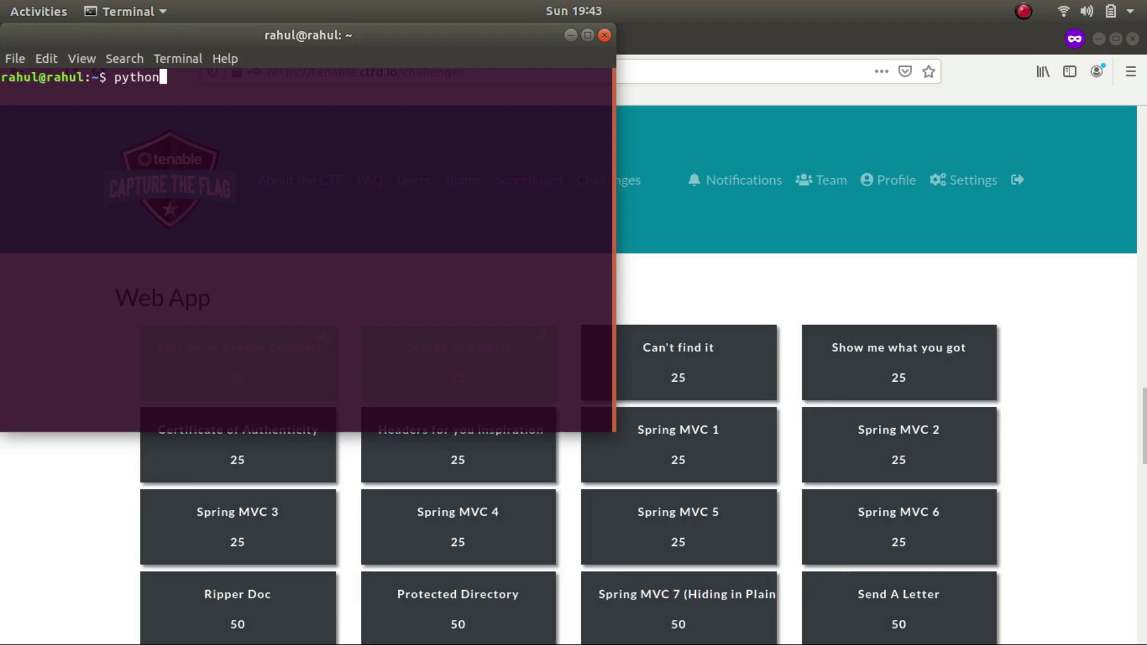
{"action": "type", "text": "3 dirsearch/d"}
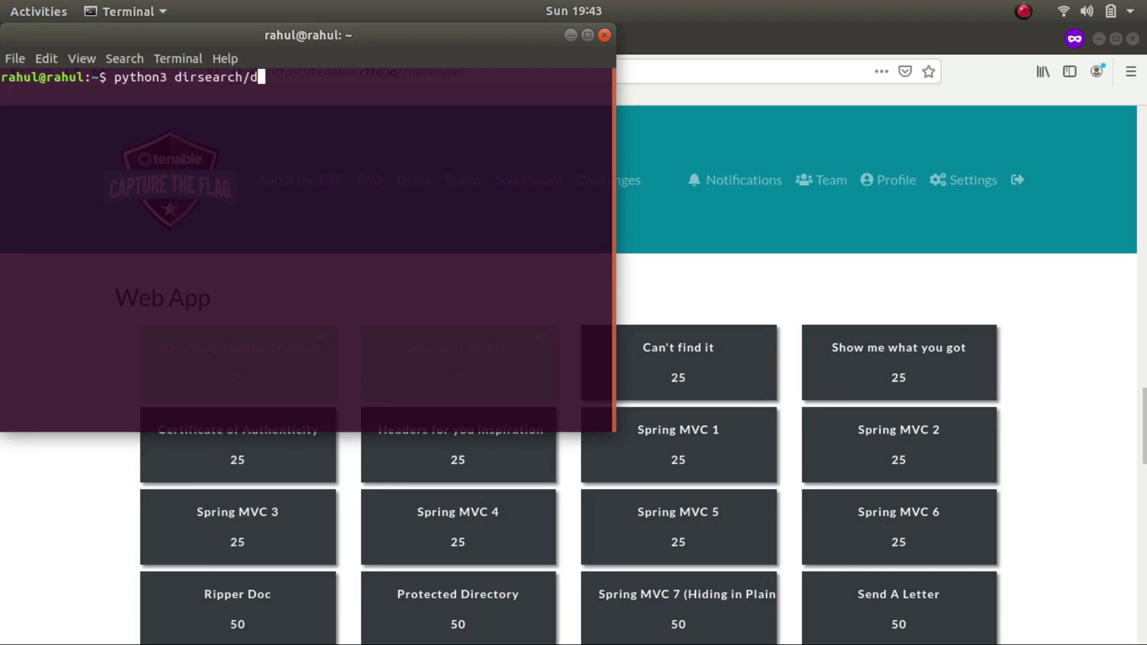
{"action": "type", "text": "irsearch.py -u"}
{"action": "key", "text": "ctrl+shift+v"}
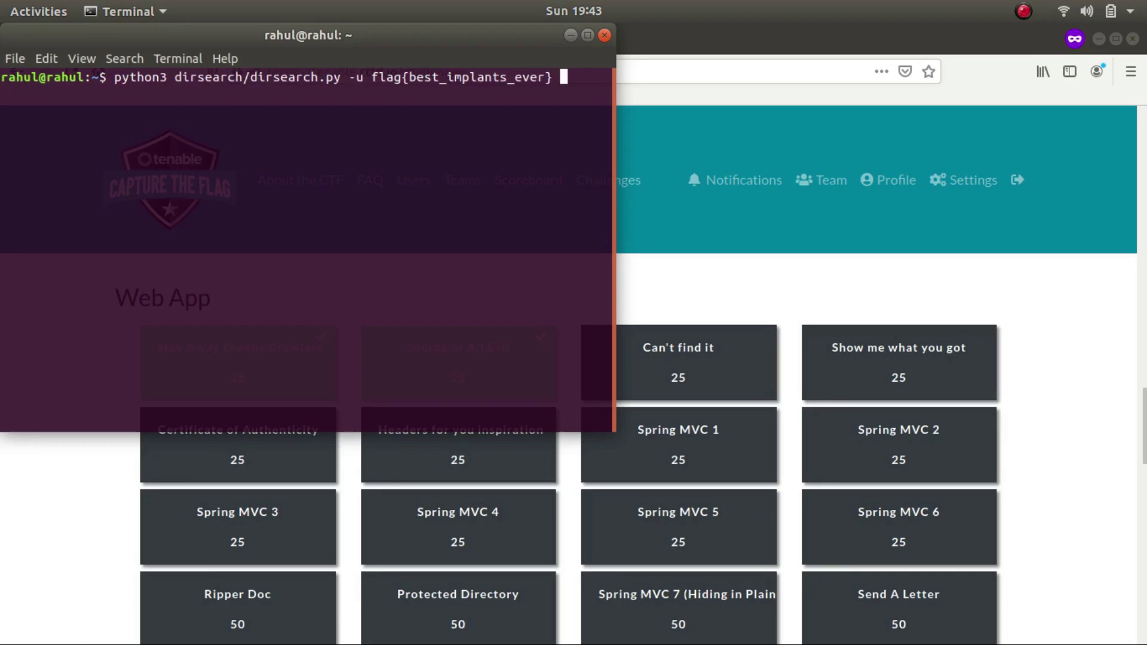
{"action": "key", "text": "BackSpace"}
{"action": "key", "text": "BackSpace"}
{"action": "key", "text": "BackSpace"}
{"action": "key", "text": "BackSpace"}
{"action": "key", "text": "BackSpace"}
{"action": "key", "text": "BackSpace"}
{"action": "key", "text": "BackSpace"}
{"action": "key", "text": "BackSpace"}
{"action": "key", "text": "BackSpace"}
{"action": "key", "text": "BackSpace"}
{"action": "key", "text": "BackSpace"}
{"action": "key", "text": "BackSpace"}
{"action": "key", "text": "BackSpace"}
{"action": "key", "text": "BackSpace"}
{"action": "key", "text": "BackSpace"}
{"action": "key", "text": "BackSpace"}
{"action": "key", "text": "BackSpace"}
{"action": "key", "text": "BackSpace"}
{"action": "key", "text": "BackSpace"}
{"action": "key", "text": "BackSpace"}
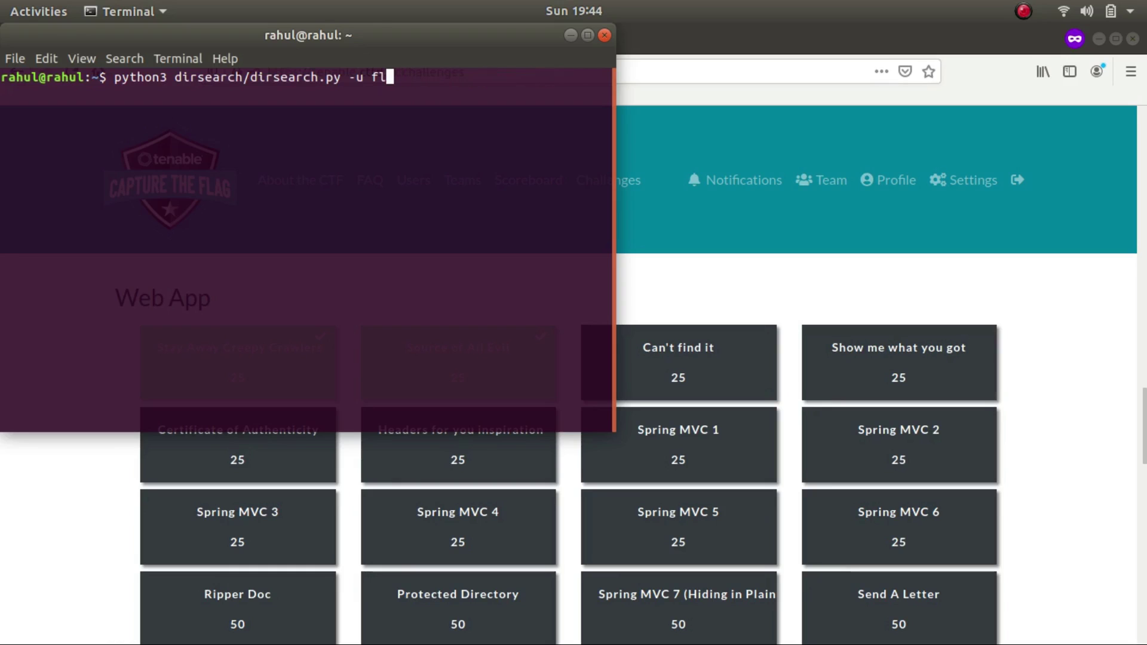
{"action": "key", "text": "alt+Tab"}
{"action": "left_click", "coordinate": [276, 377]}
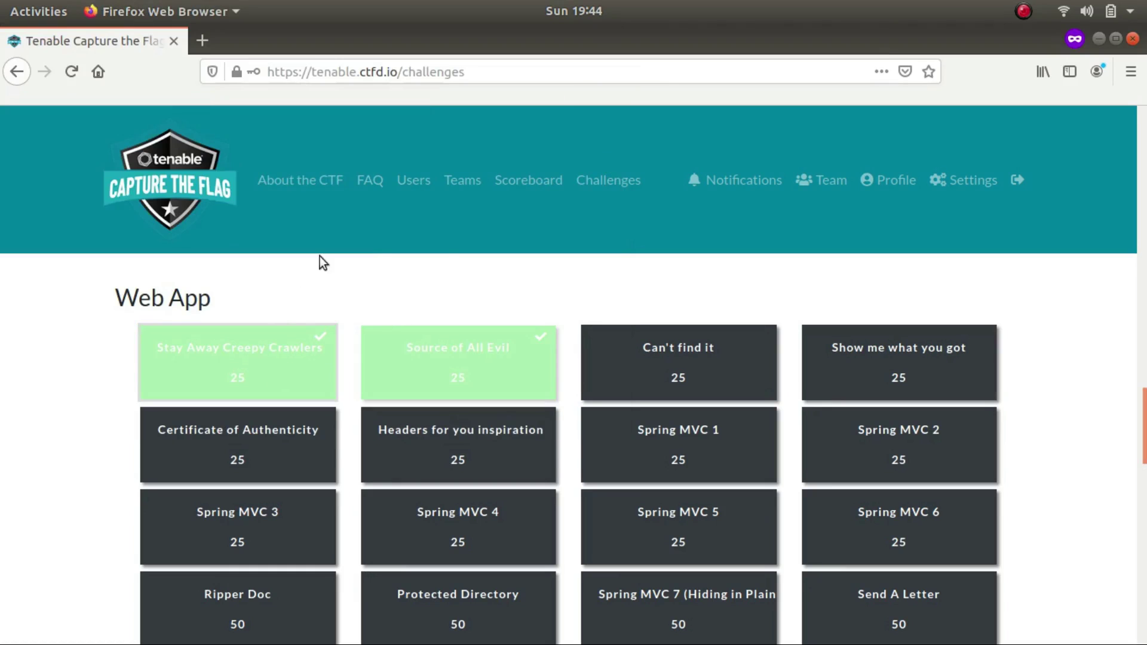
{"action": "left_click_drag", "start_coordinate": [397, 326], "coordinate": [259, 321]}
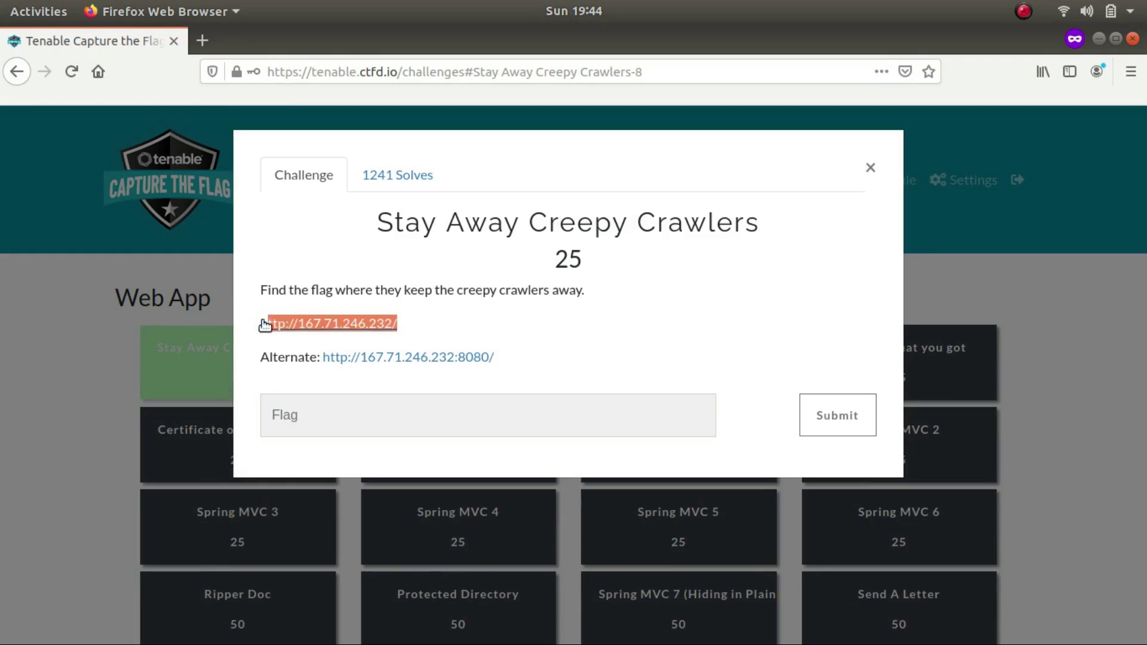
{"action": "key", "text": "ctrl+c"}
{"action": "key", "text": "alt+Tab"}
{"action": "key", "text": "ctrl+shift+v"}
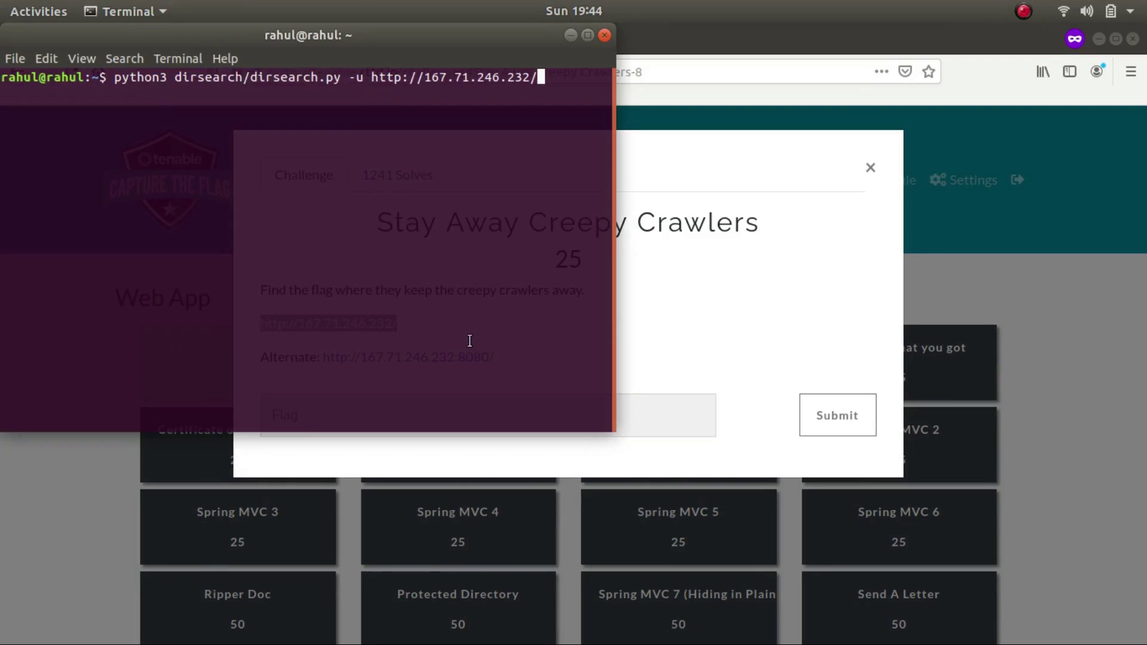
Step: Complete the dirsearch command with wordlist Documents/dirbuster-ng/wordlists/common.txt and extension php, and run the scan
{"action": "type", "text": "-w Documents/die"}
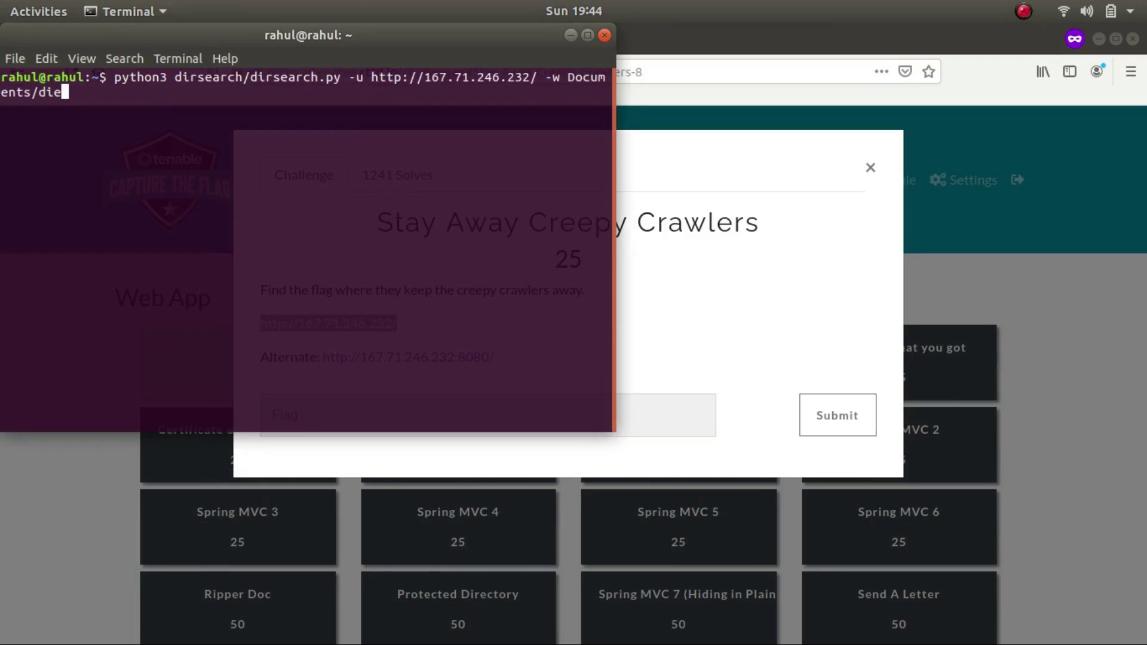
{"action": "type", "text": "b"}
{"action": "key", "text": "Tab"}
{"action": "type", "text": "w"}
{"action": "key", "text": "Tab"}
{"action": "type", "text": "co"}
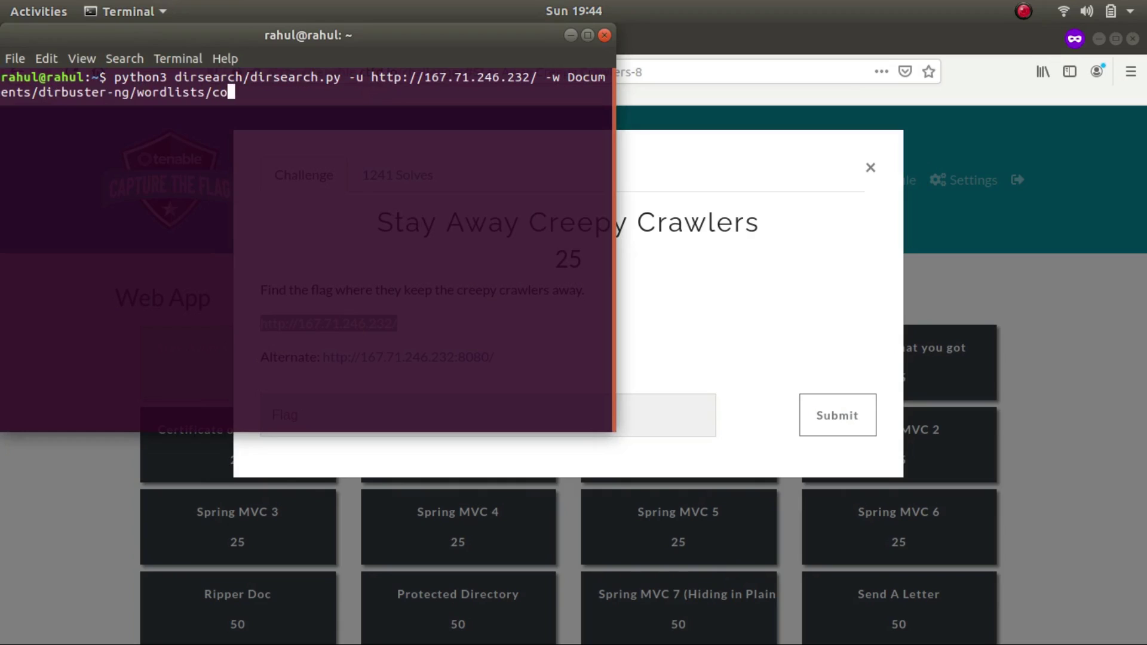
{"action": "type", "text": "mmon.txt -e php"}
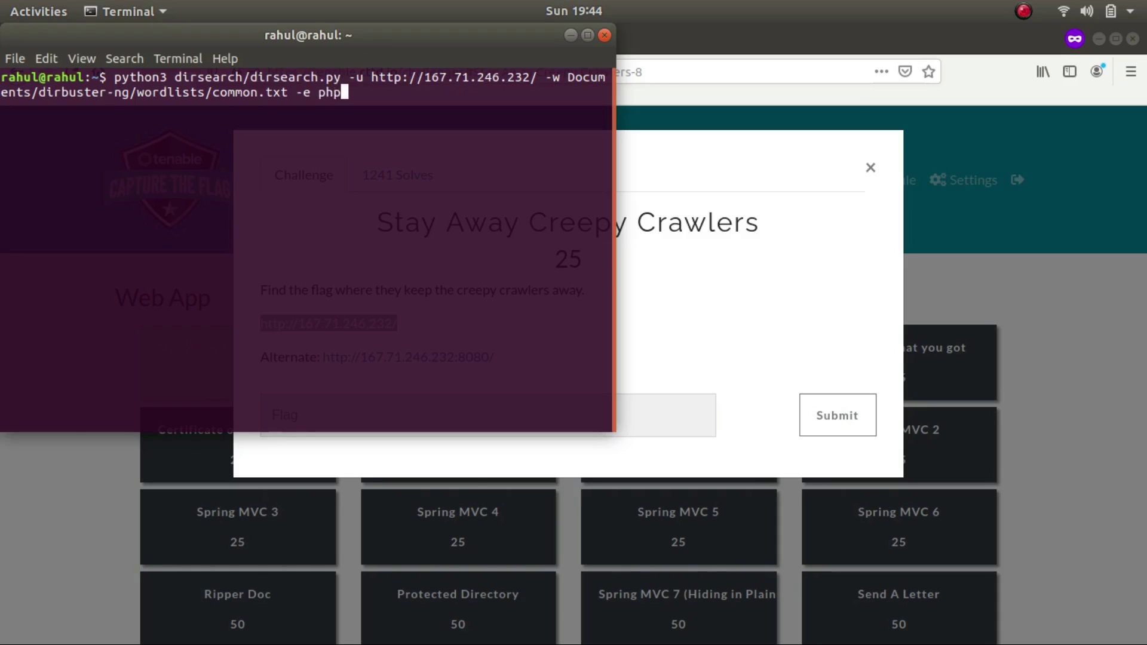
{"action": "key", "text": "Return"}
{"action": "key", "text": "alt+Tab"}
{"action": "left_click", "coordinate": [871, 167]}
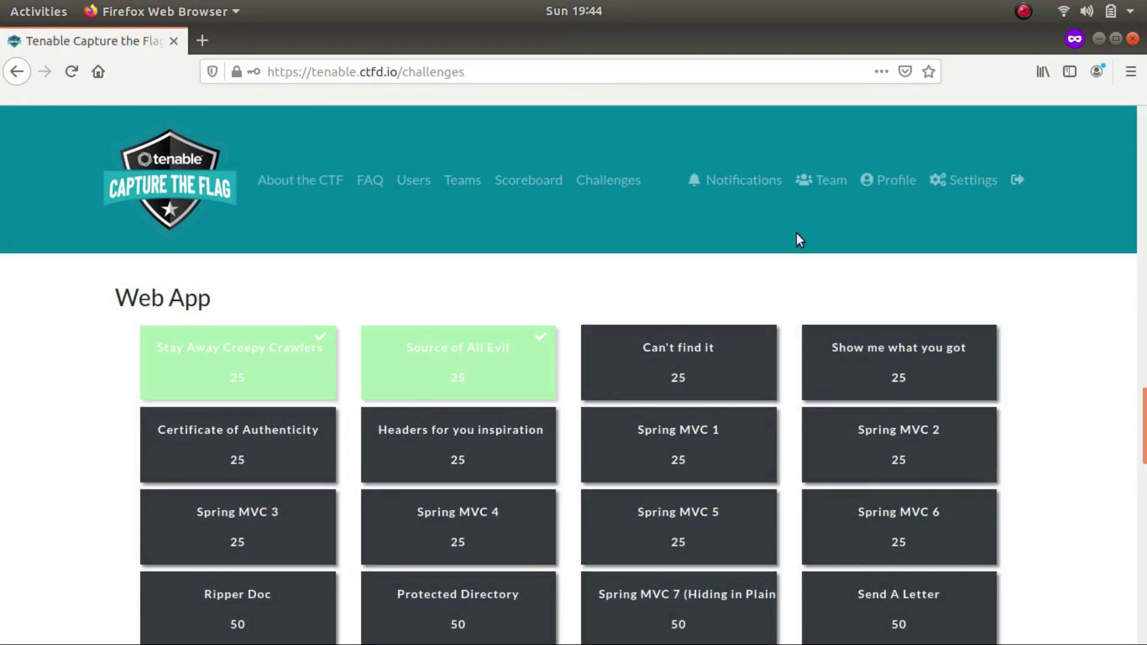
{"action": "left_click", "coordinate": [704, 354]}
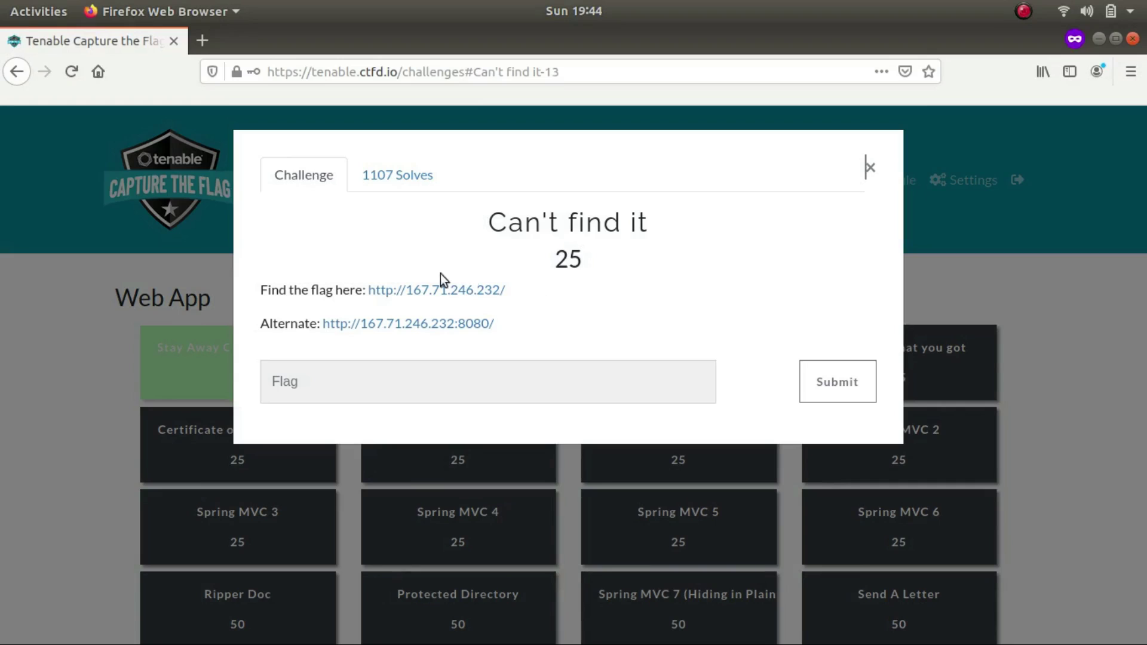
{"action": "right_click", "coordinate": [417, 289]}
{"action": "left_click", "coordinate": [450, 298]}
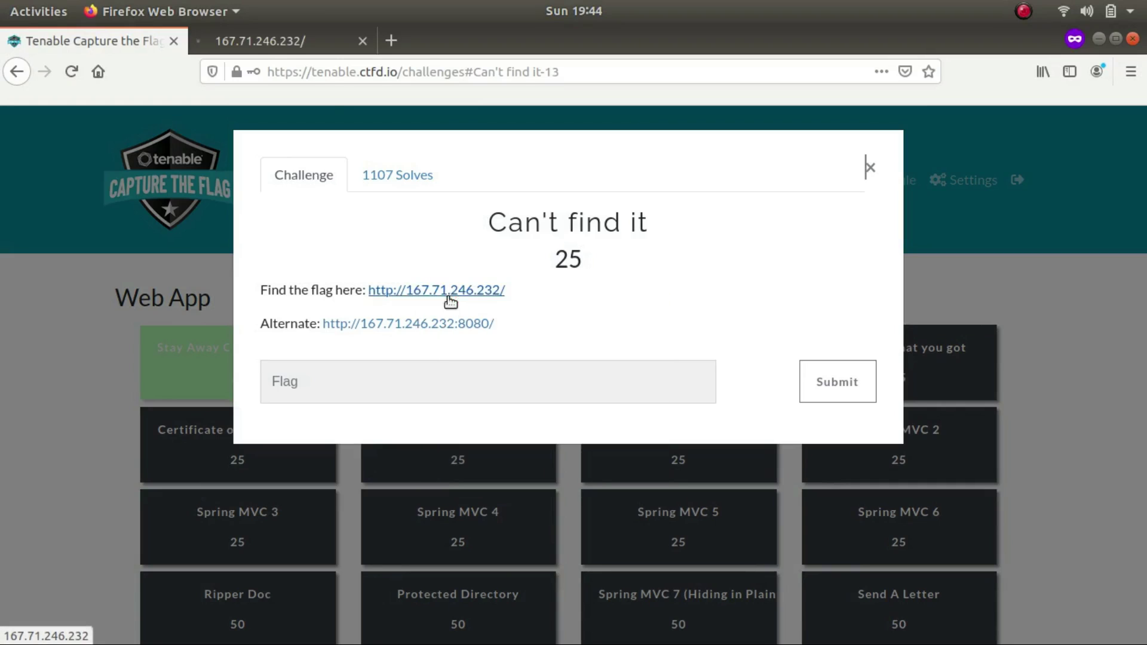
{"action": "left_click", "coordinate": [279, 43]}
Step: Glance at the running scan and visit 167.71.246.232/.htapasswd in the Doc Jones tab
{"action": "key", "text": "alt+Tab"}
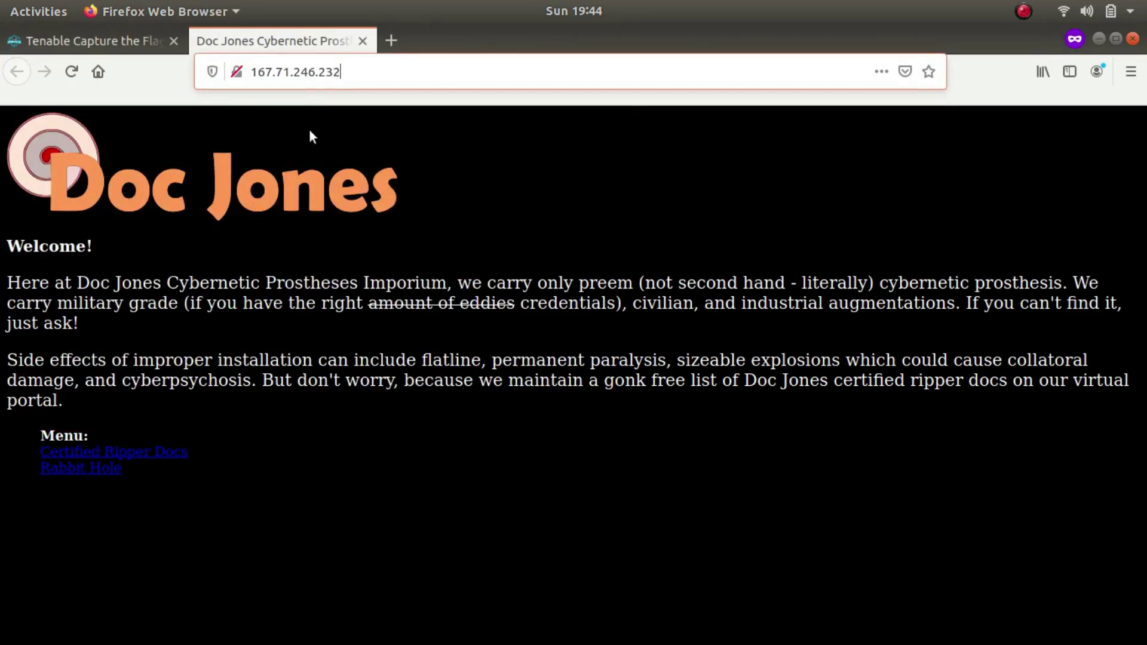
{"action": "key", "text": "alt+Tab"}
{"action": "type", "text": "/.htapa"}
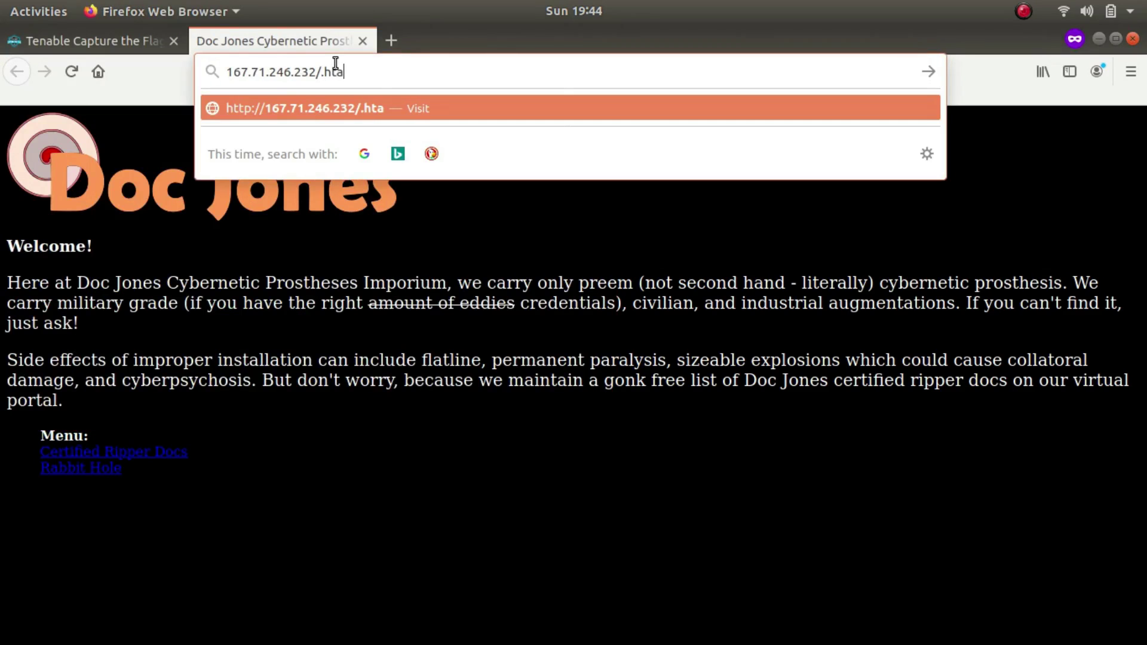
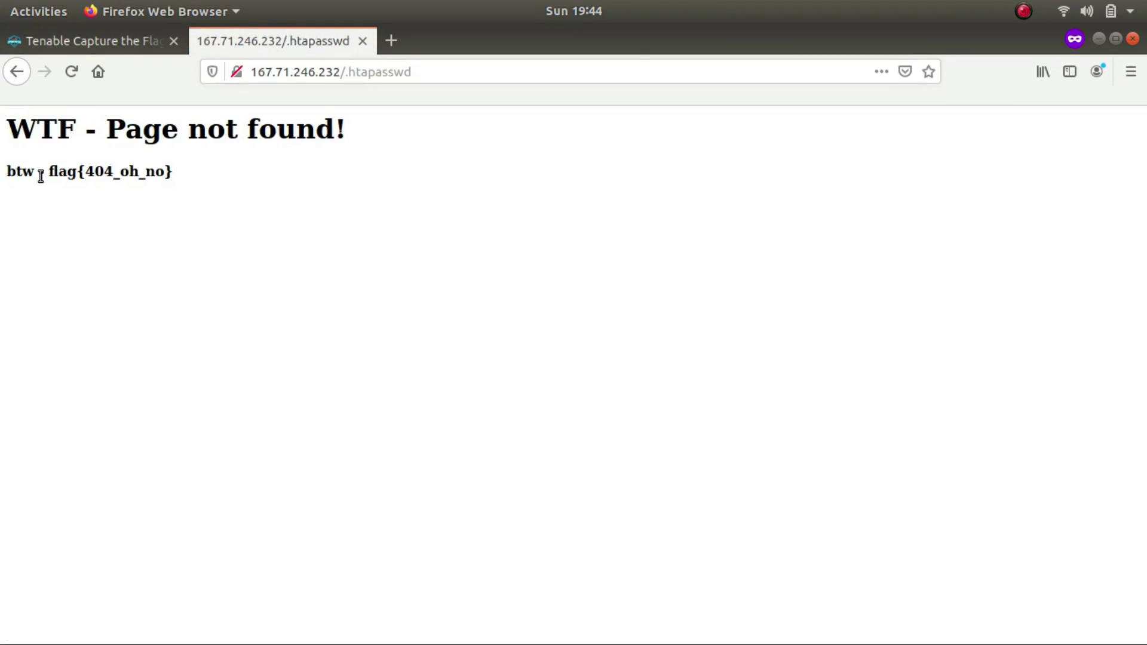
{"action": "left_click_drag", "start_coordinate": [48, 174], "coordinate": [201, 175]}
{"action": "key", "text": "ctrl+c"}
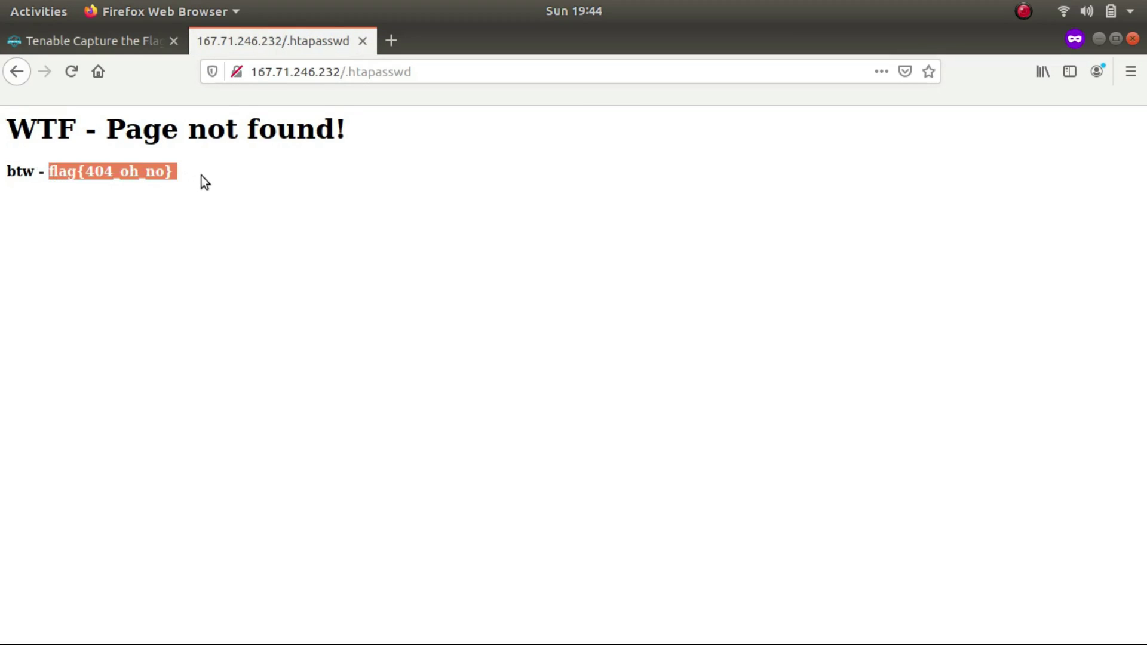
{"action": "left_click", "coordinate": [91, 43]}
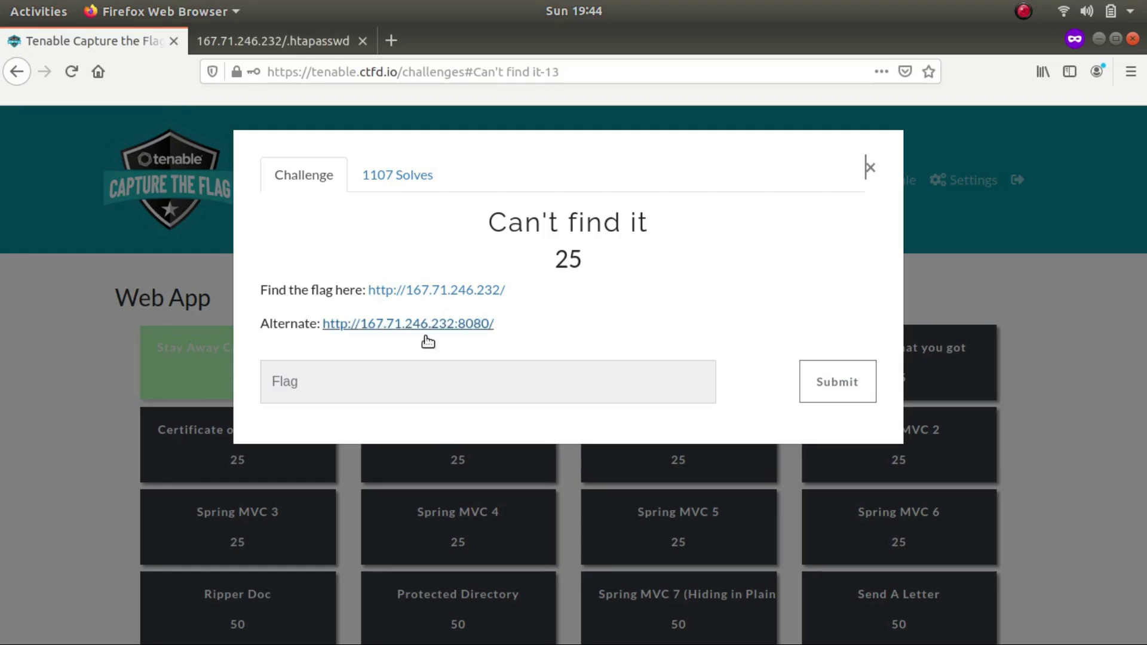
{"action": "left_click", "coordinate": [418, 372]}
{"action": "key", "text": "ctrl+v"}
{"action": "key", "text": "Return"}
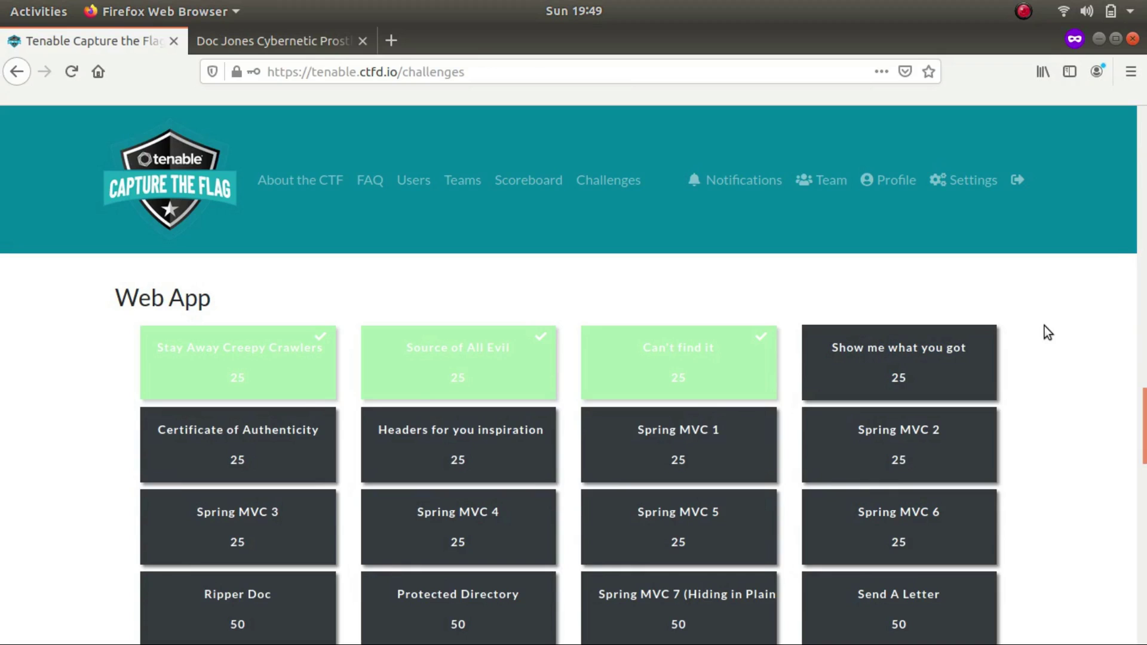
Step: Open the Show me what you got challenge and compare its "indexes" hint with the Doc Jones page
{"action": "left_click", "coordinate": [945, 359]}
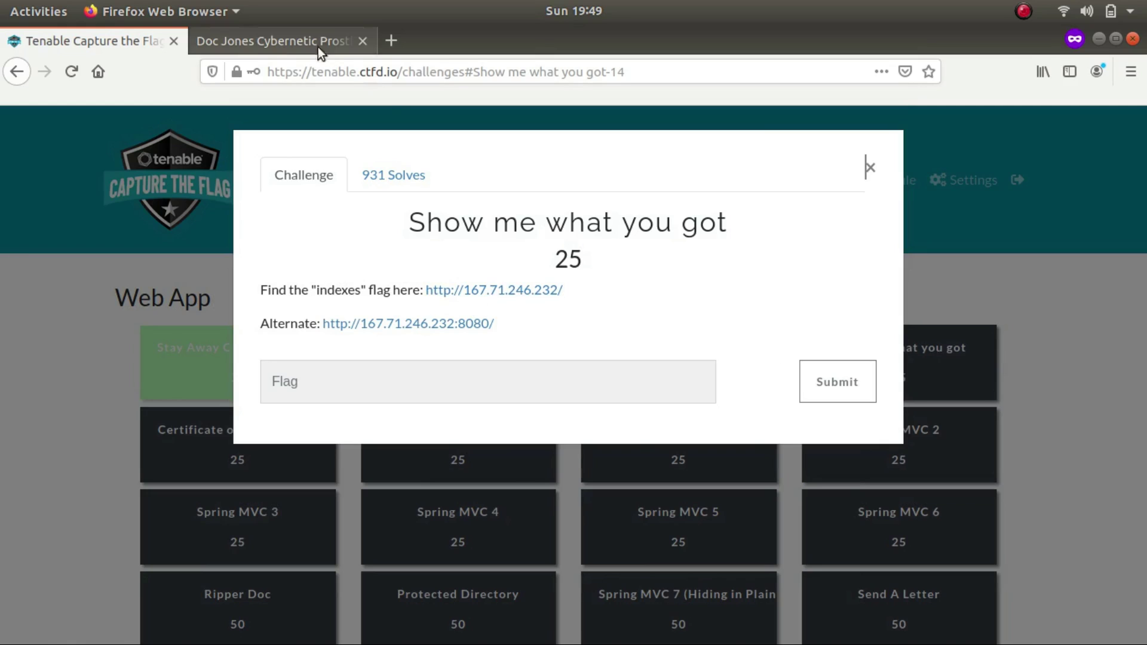
{"action": "left_click", "coordinate": [304, 42]}
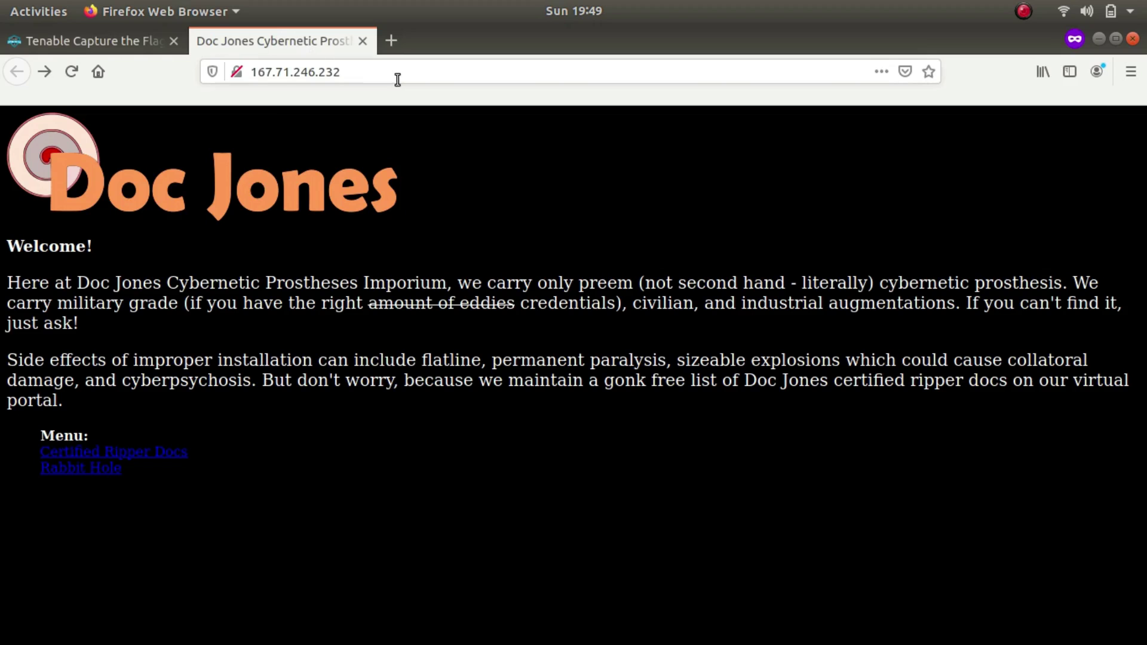
{"action": "left_click", "coordinate": [120, 39]}
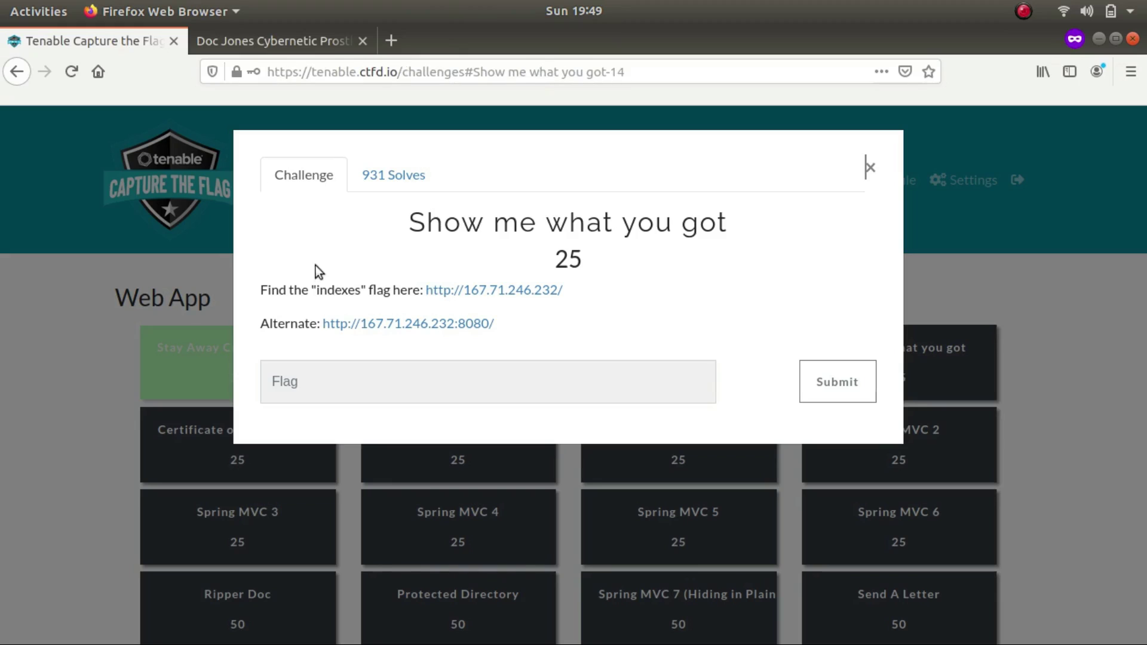
{"action": "left_click_drag", "start_coordinate": [310, 290], "coordinate": [361, 281]}
{"action": "left_click", "coordinate": [365, 282]}
{"action": "left_click", "coordinate": [303, 40]}
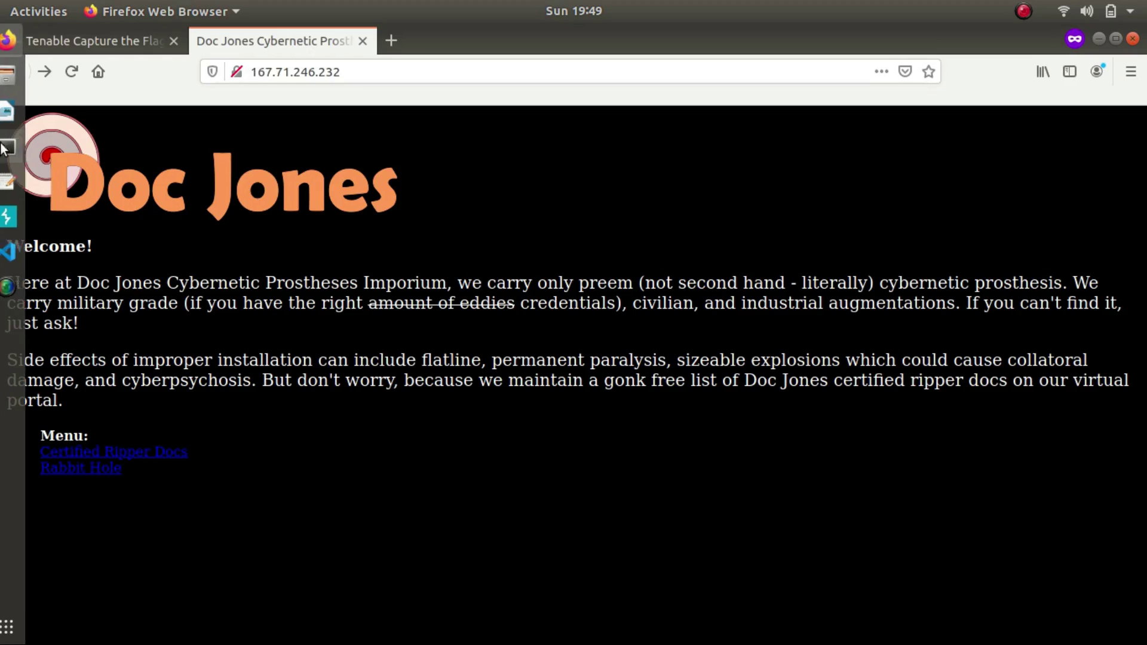
Step: Switch to the terminal and examine the /admin and /images entries in the dirsearch results
{"action": "left_click", "coordinate": [1, 146]}
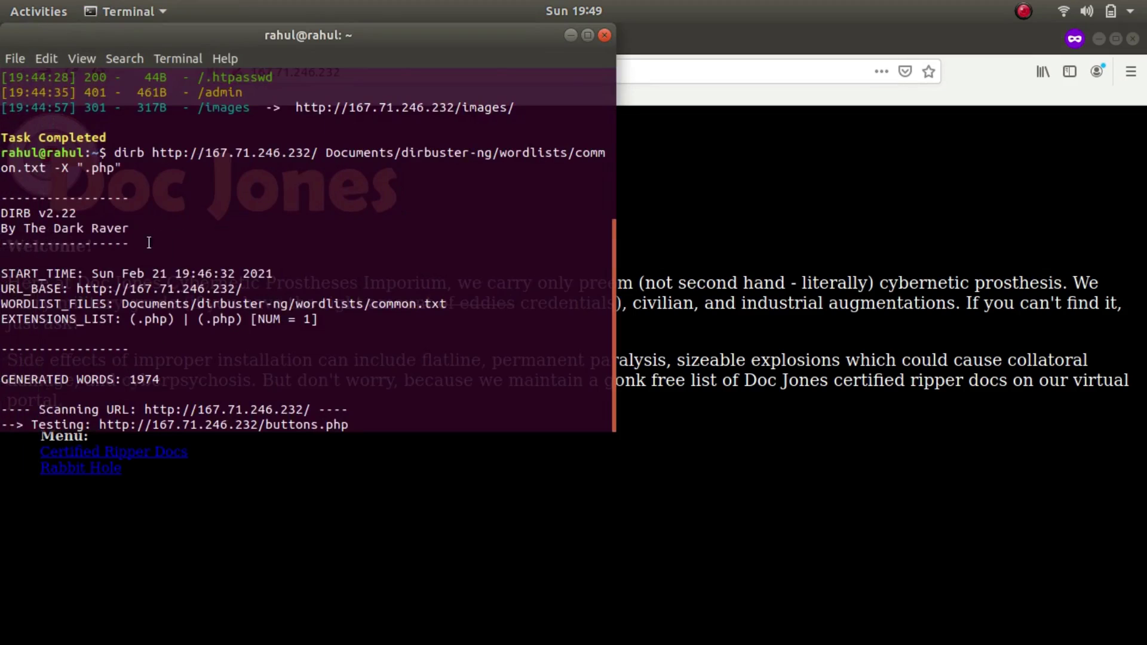
{"action": "scroll", "coordinate": [201, 203], "scroll_direction": "up", "scroll_amount": 5}
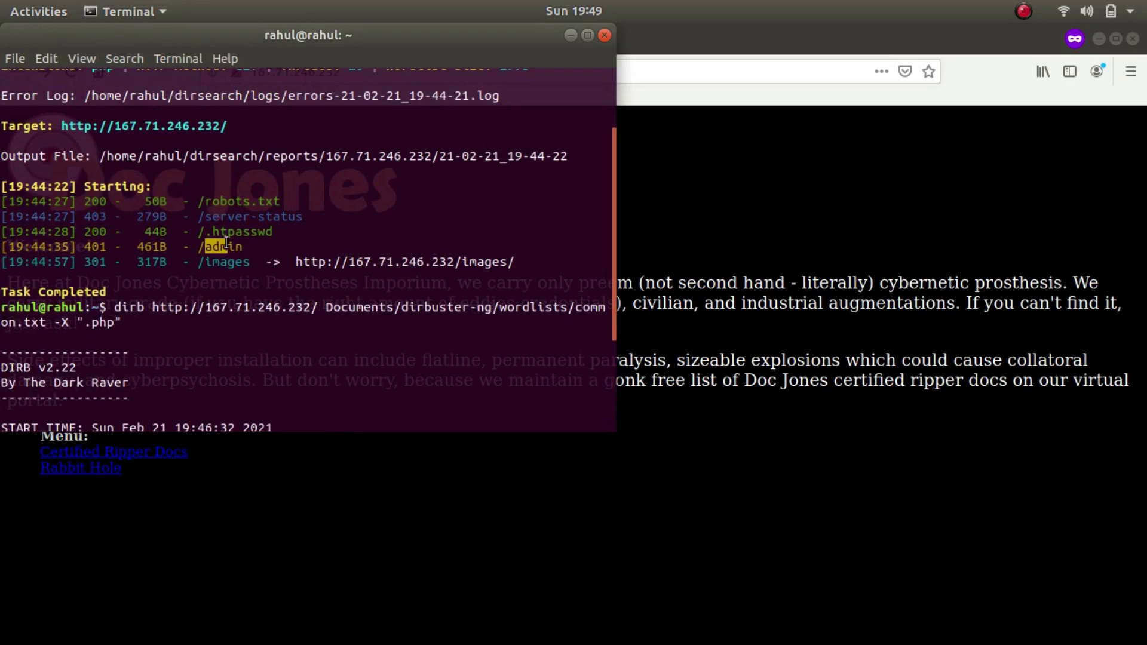
{"action": "left_click", "coordinate": [108, 247]}
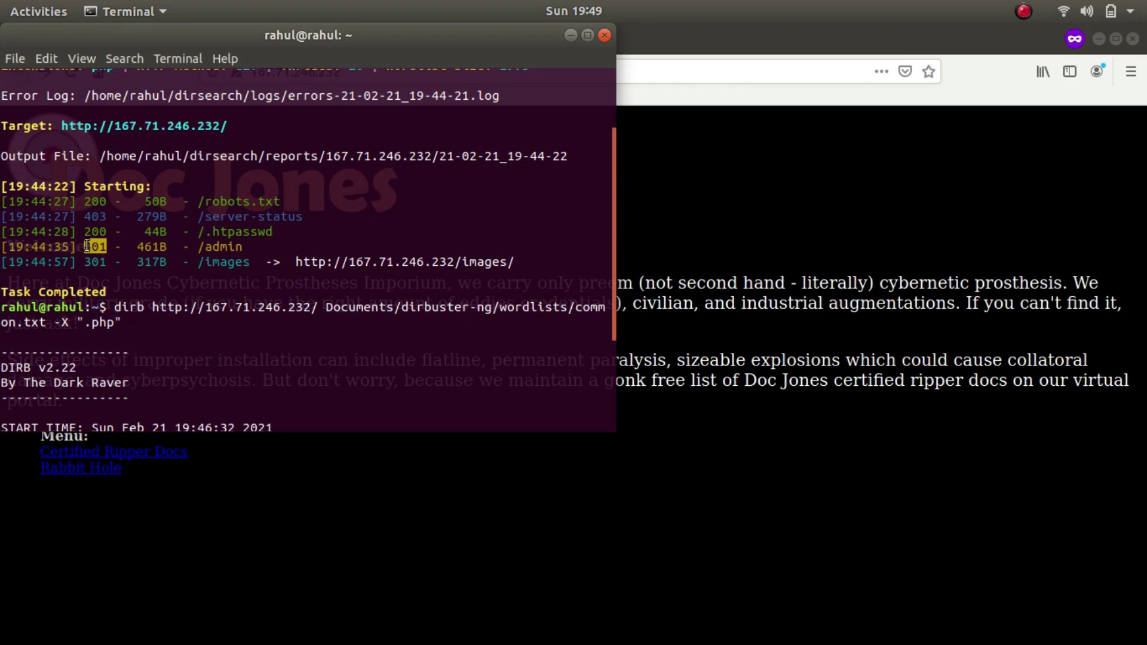
{"action": "left_click_drag", "start_coordinate": [201, 265], "coordinate": [248, 267]}
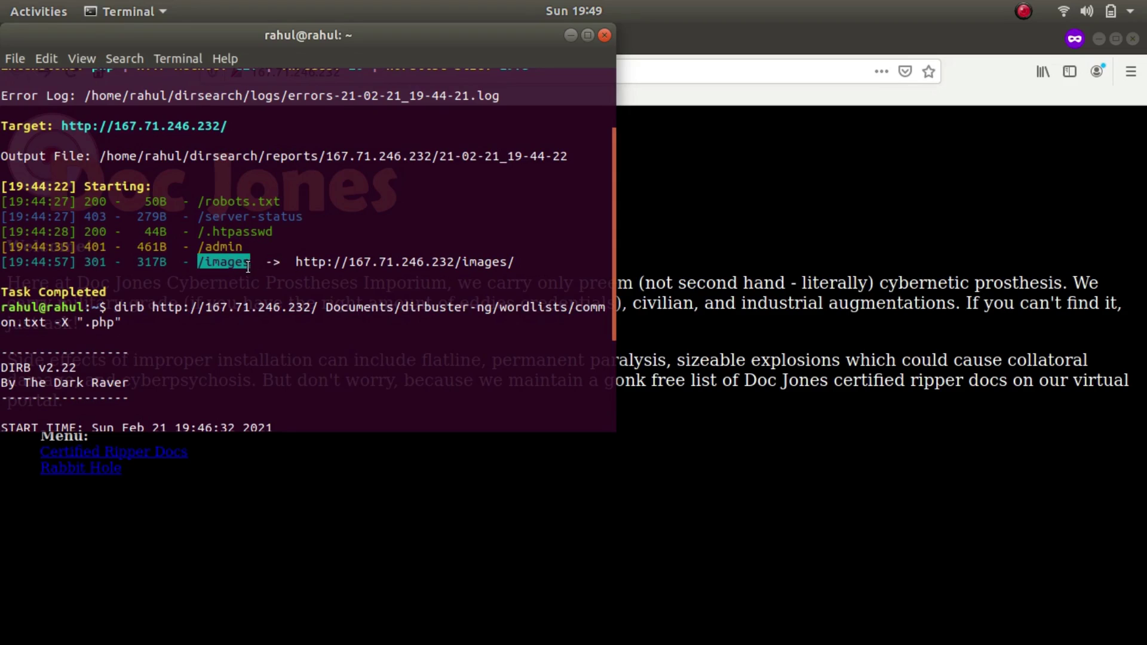
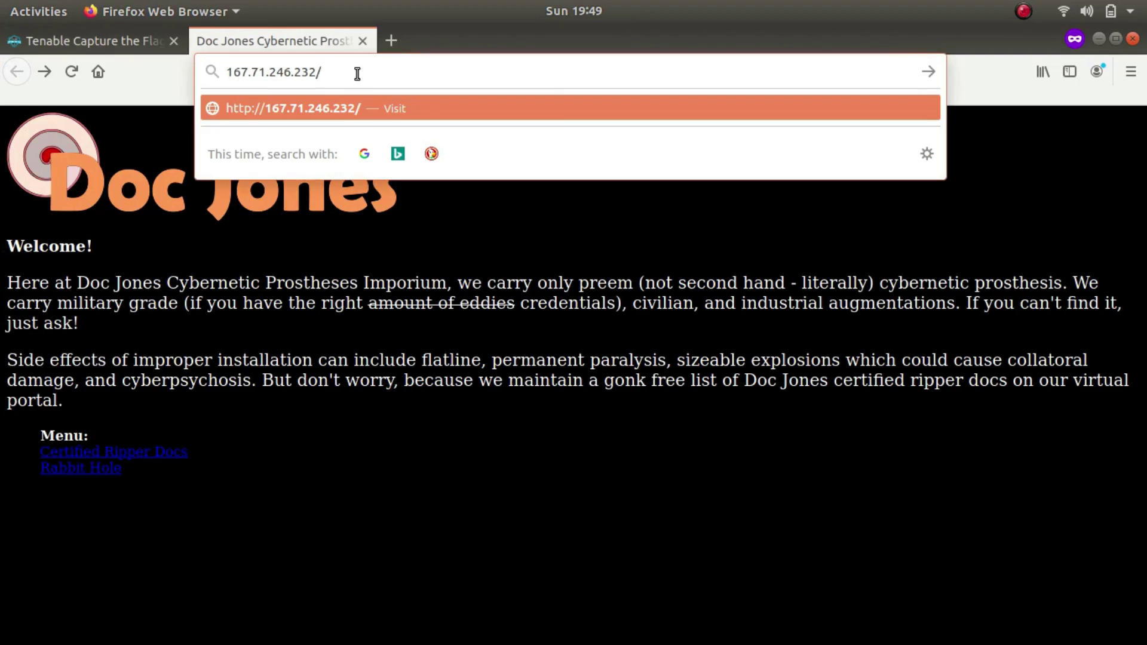
Step: Visit 167.71.246.232/images in the browser, open aljdi3sd.txt and copy its flag
{"action": "type", "text": "mages"}
{"action": "key", "text": "Return"}
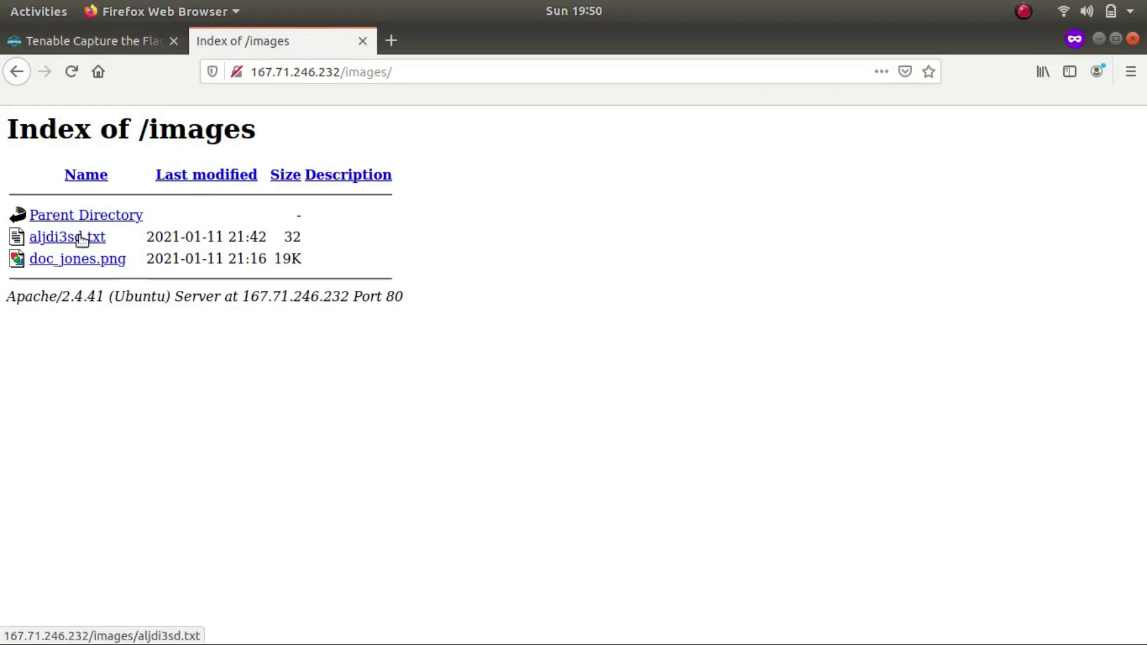
{"action": "left_click", "coordinate": [81, 239]}
{"action": "left_click_drag", "start_coordinate": [223, 123], "coordinate": [1, 120]}
{"action": "key", "text": "ctrl+c"}
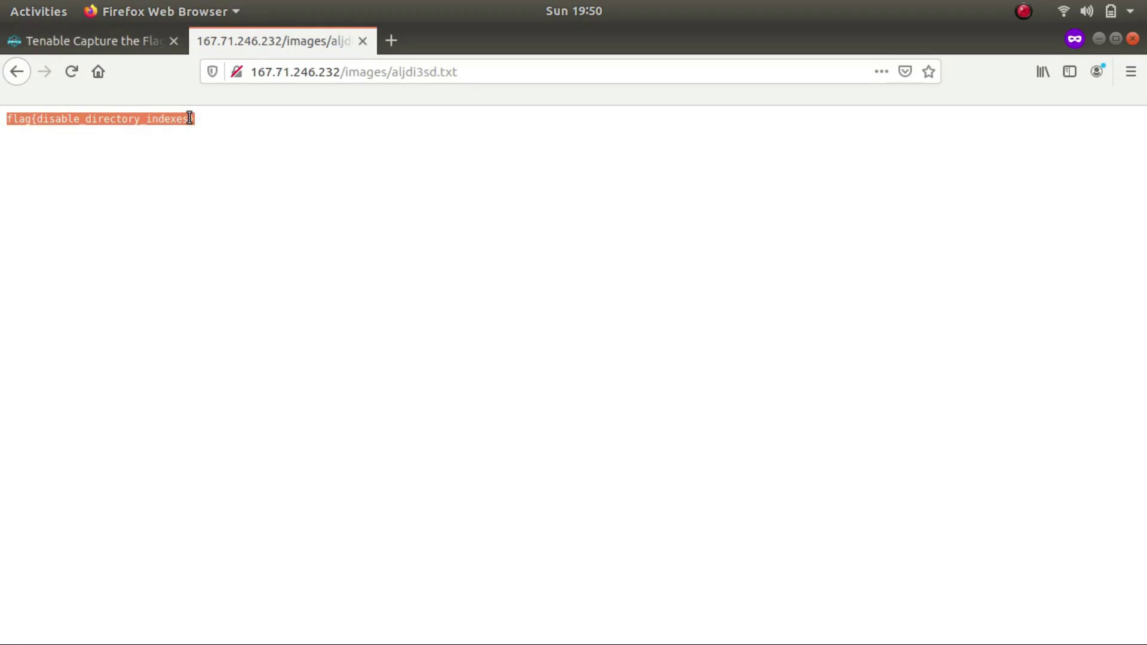
Step: Submit flag{disable_directory_indexes} for the Show me what you got challenge and close the challenge window
{"action": "left_click", "coordinate": [81, 47]}
{"action": "left_click", "coordinate": [466, 394]}
{"action": "key", "text": "ctrl+v"}
{"action": "key", "text": "Return"}
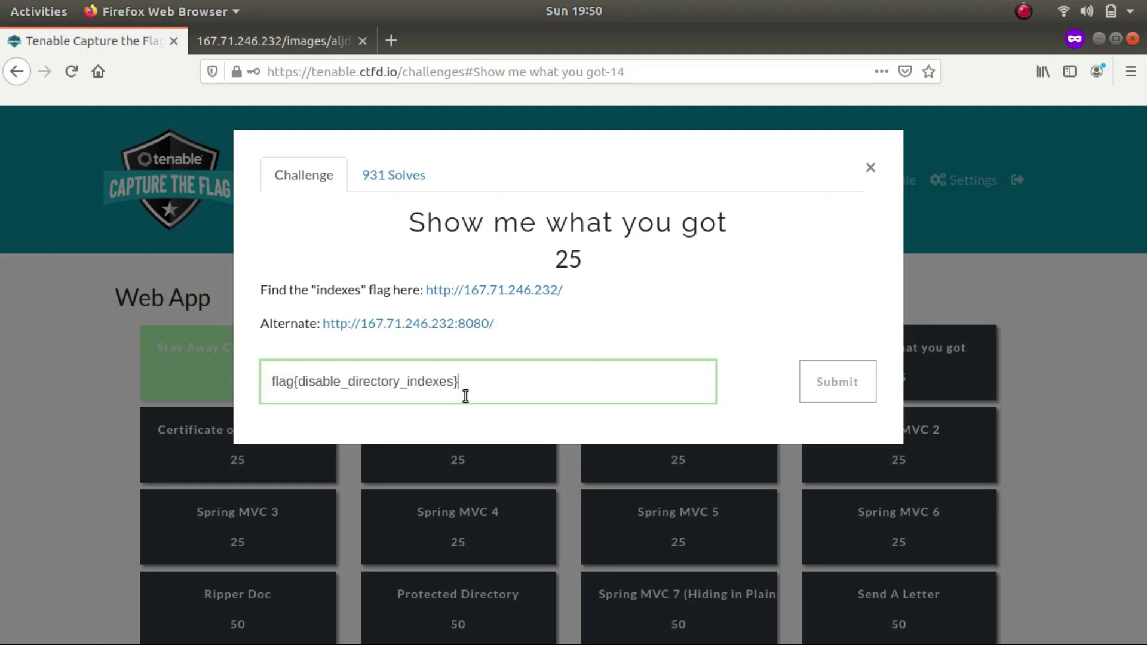
{"action": "left_click", "coordinate": [870, 169]}
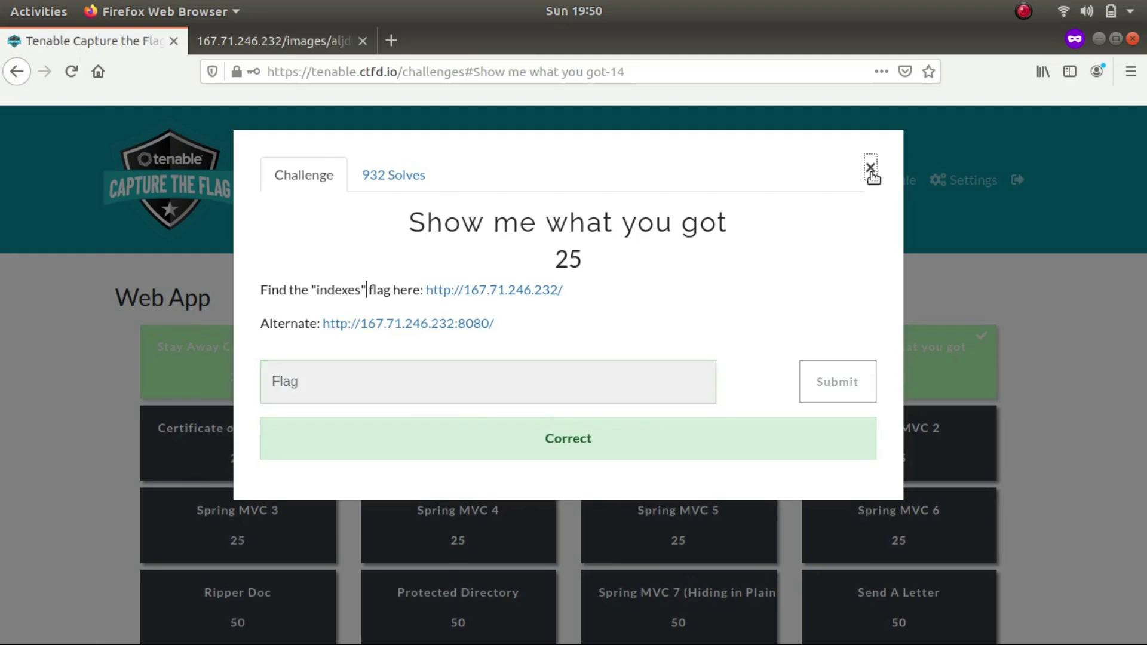
{"action": "scroll", "coordinate": [539, 212], "scroll_direction": "down", "scroll_amount": 3}
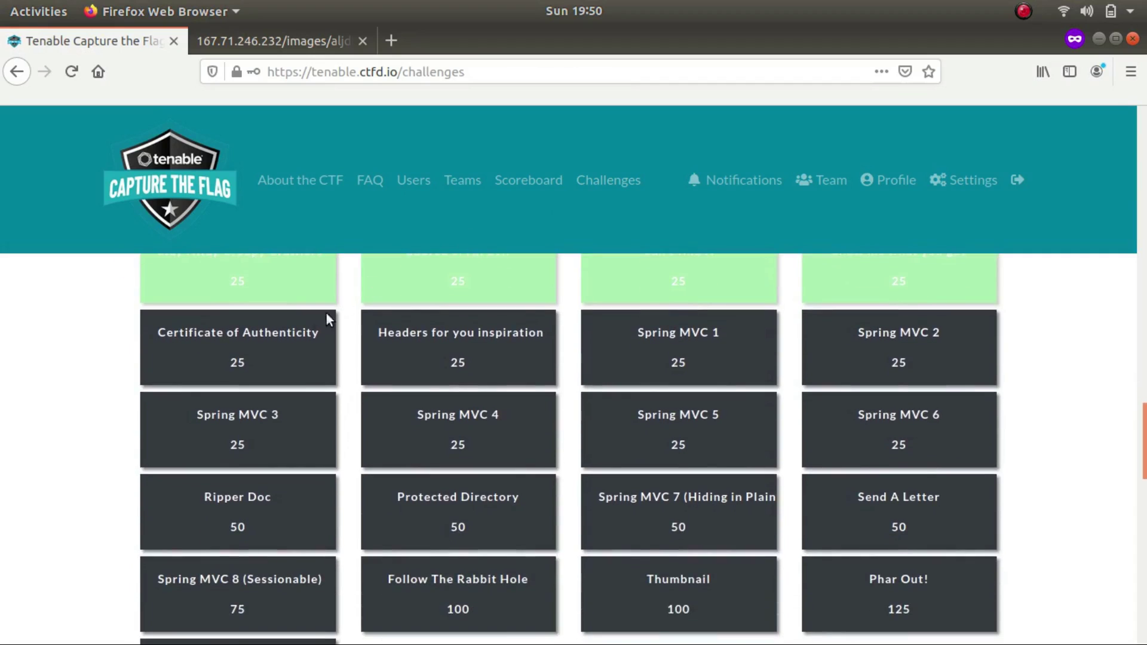
{"action": "left_click", "coordinate": [297, 335]}
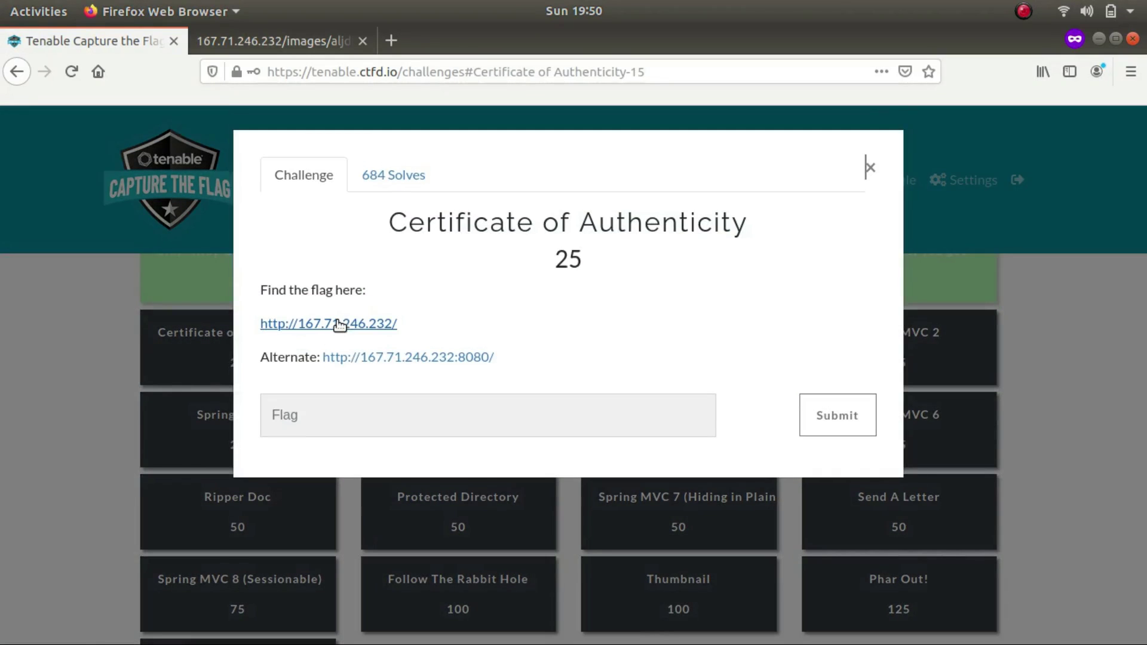
{"action": "right_click", "coordinate": [341, 323]}
{"action": "left_click", "coordinate": [369, 336]}
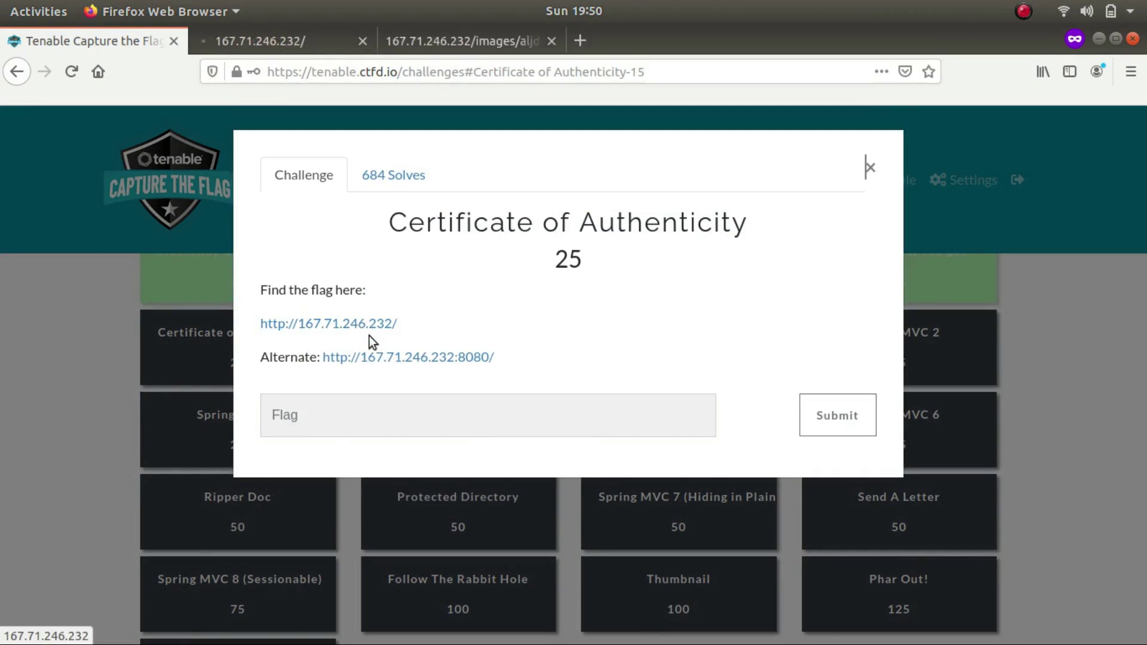
{"action": "left_click", "coordinate": [550, 41]}
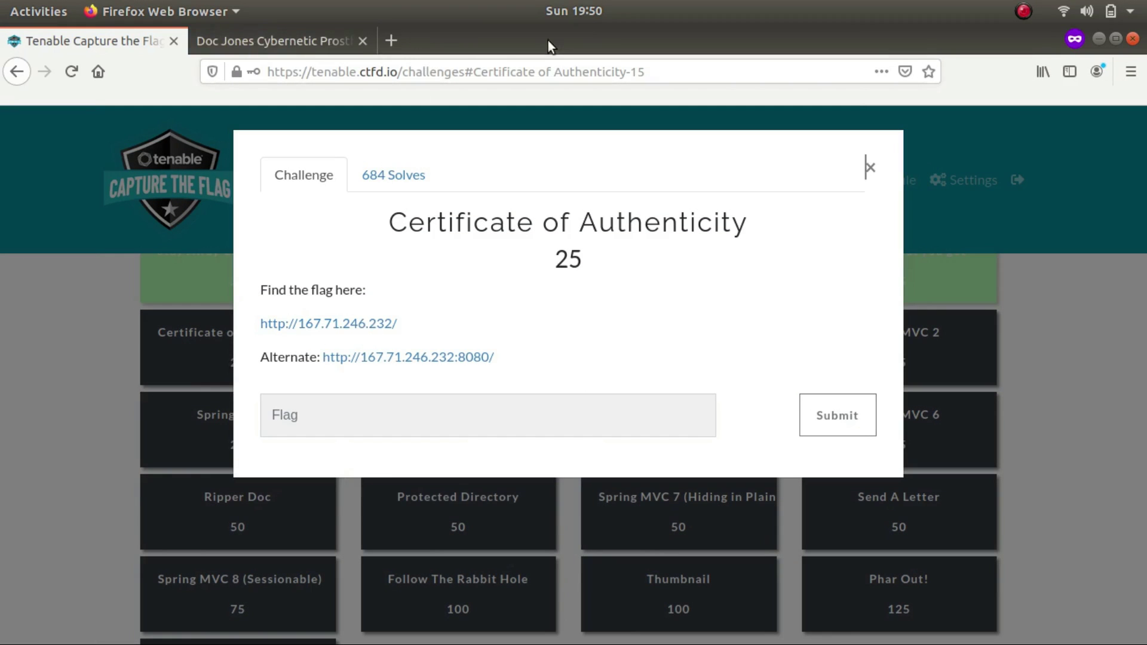
Step: Check the connection security in the site information of the Doc Jones page
{"action": "left_click", "coordinate": [262, 38]}
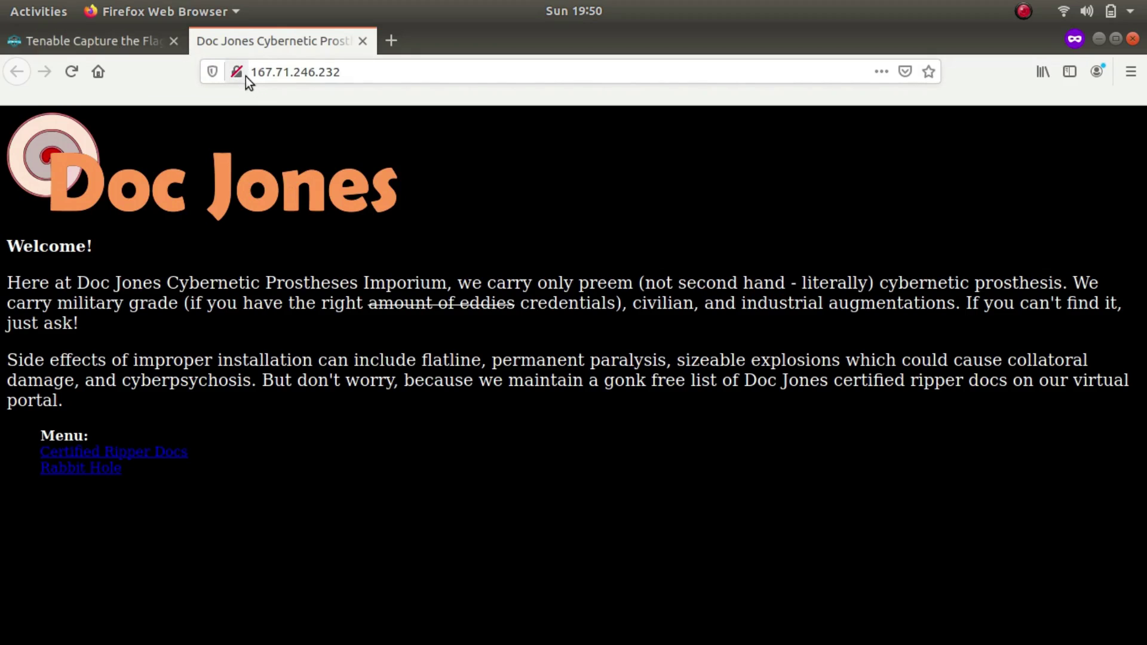
{"action": "left_click", "coordinate": [237, 73]}
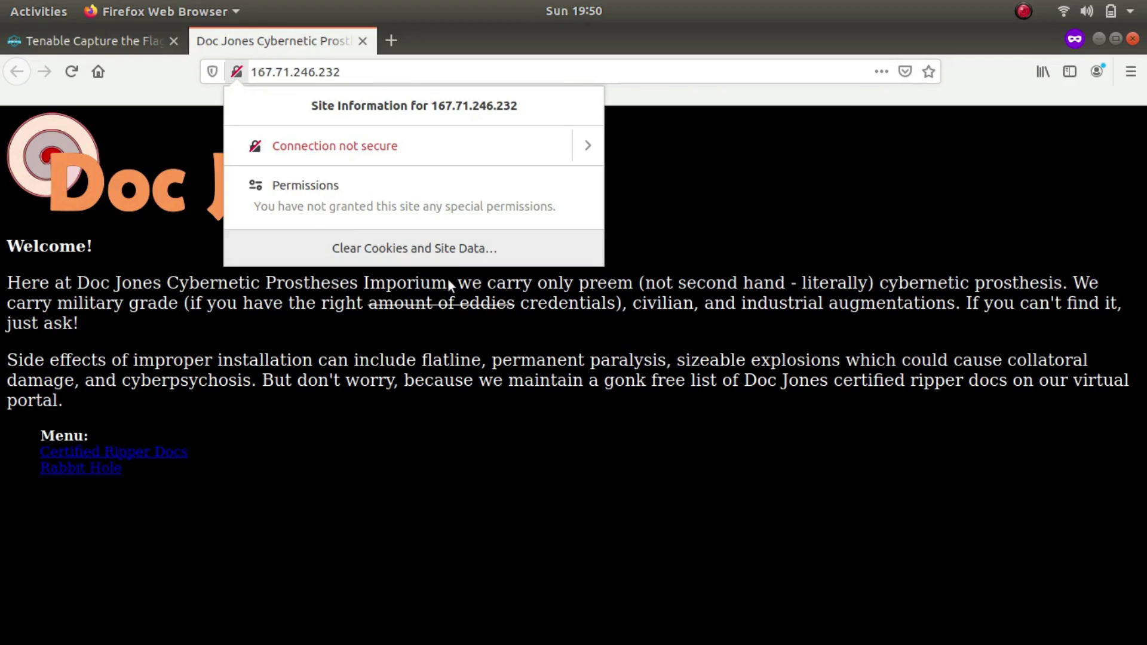
{"action": "left_click", "coordinate": [252, 74]}
{"action": "left_click", "coordinate": [252, 73]}
{"action": "type", "text": "http"}
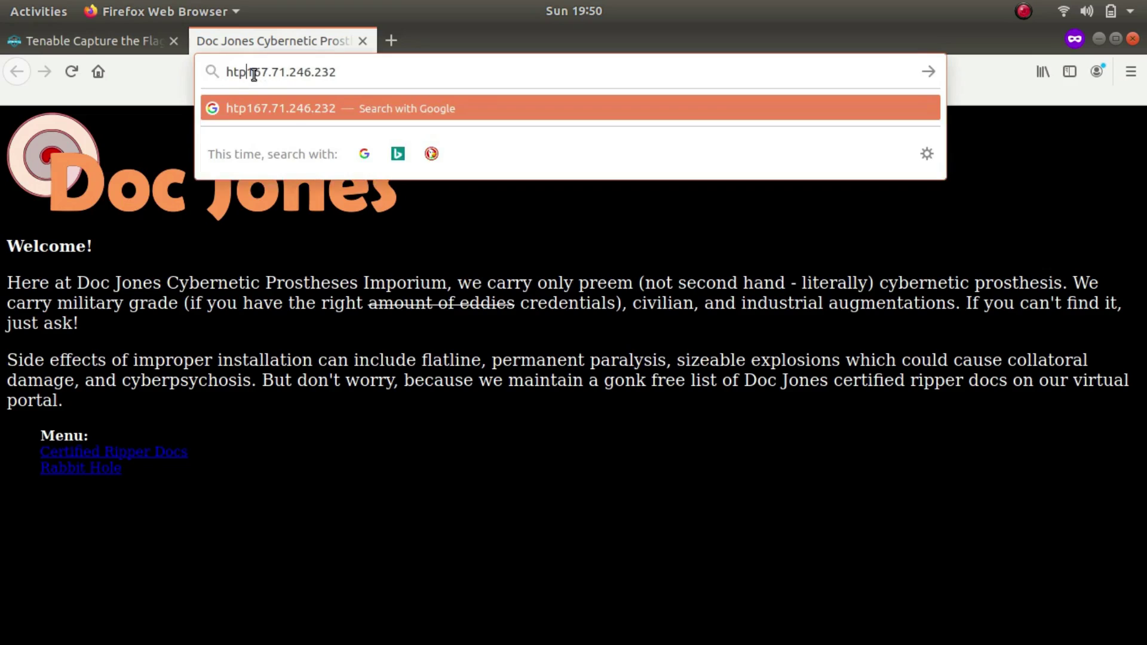
{"action": "key", "text": "BackSpace"}
{"action": "type", "text": "p://"}
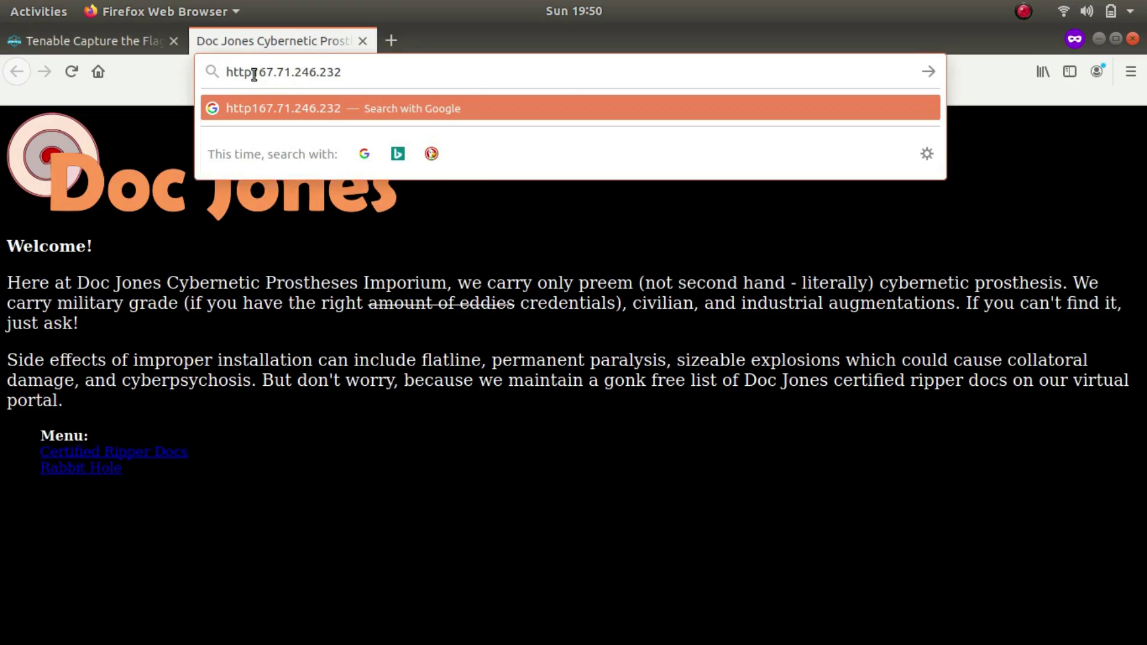
{"action": "key", "text": "Return"}
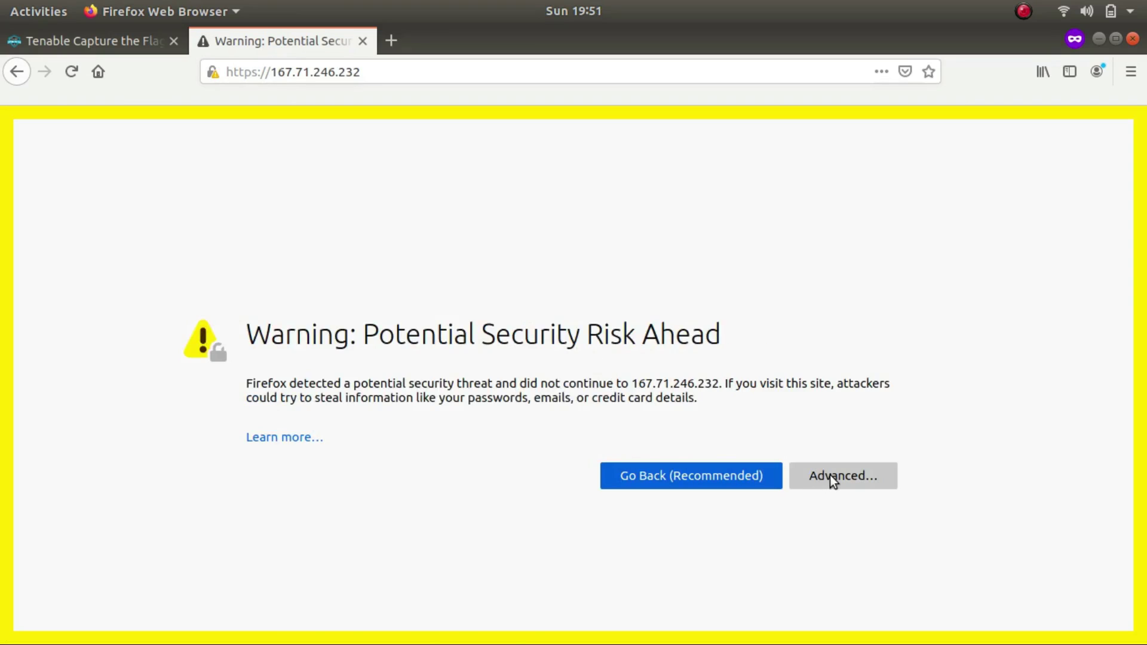
{"action": "left_click", "coordinate": [829, 475]}
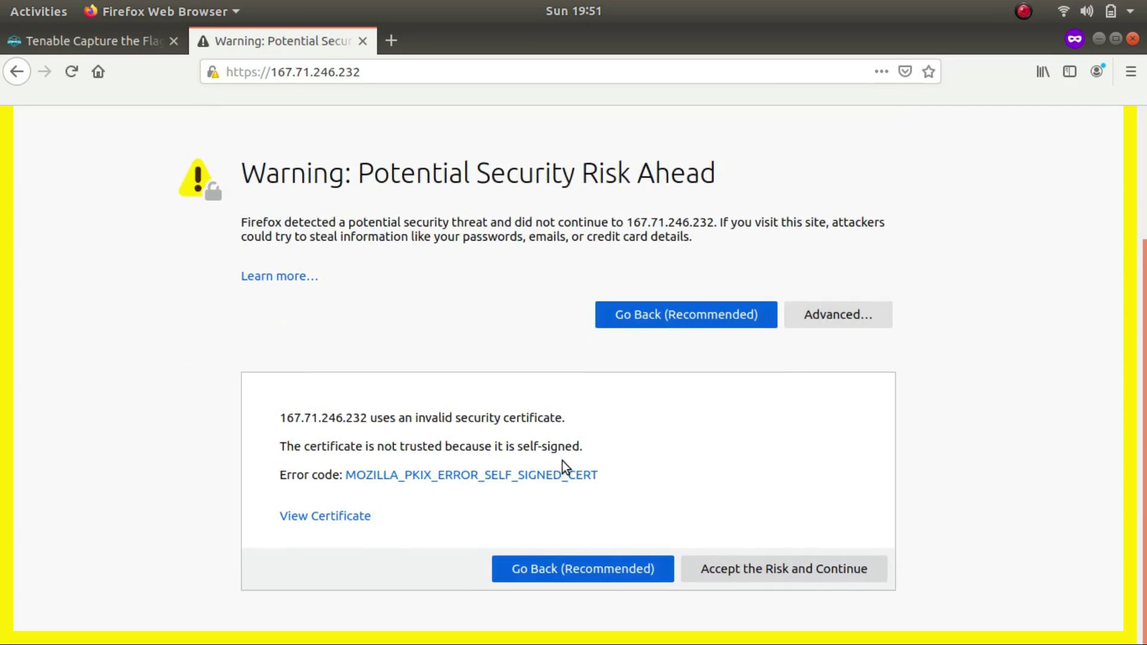
Step: View the 167.71.246.232 certificate and copy flag{selfsignedcert} from the subject's common name
{"action": "left_click", "coordinate": [330, 517]}
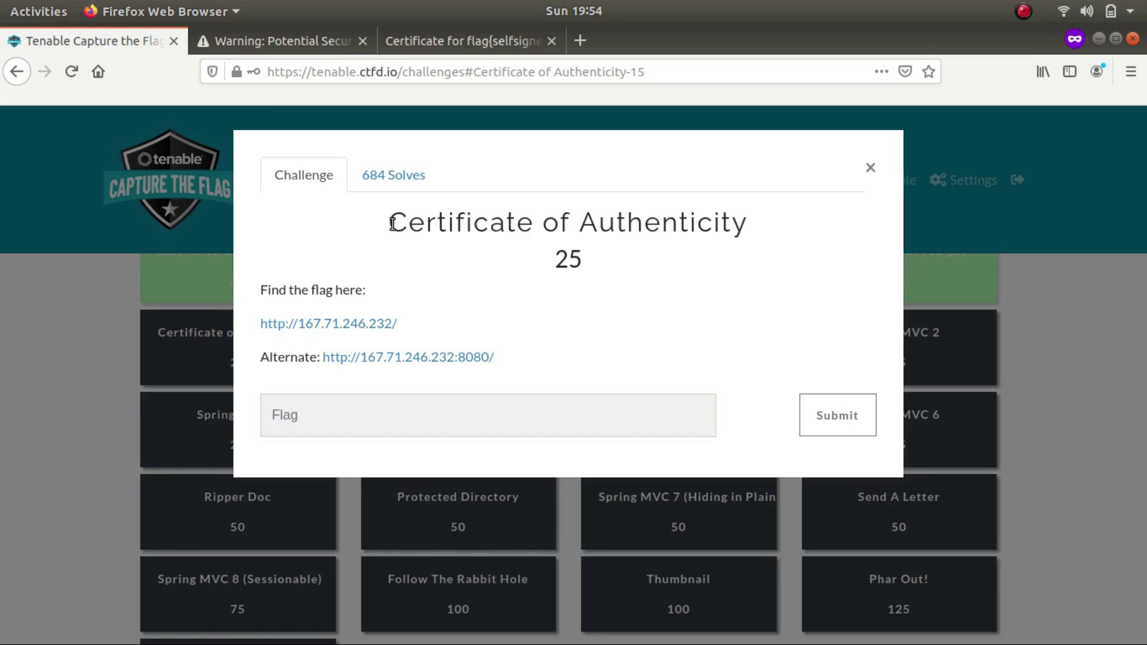
{"action": "left_click_drag", "start_coordinate": [389, 222], "coordinate": [736, 242]}
{"action": "left_click", "coordinate": [469, 49]}
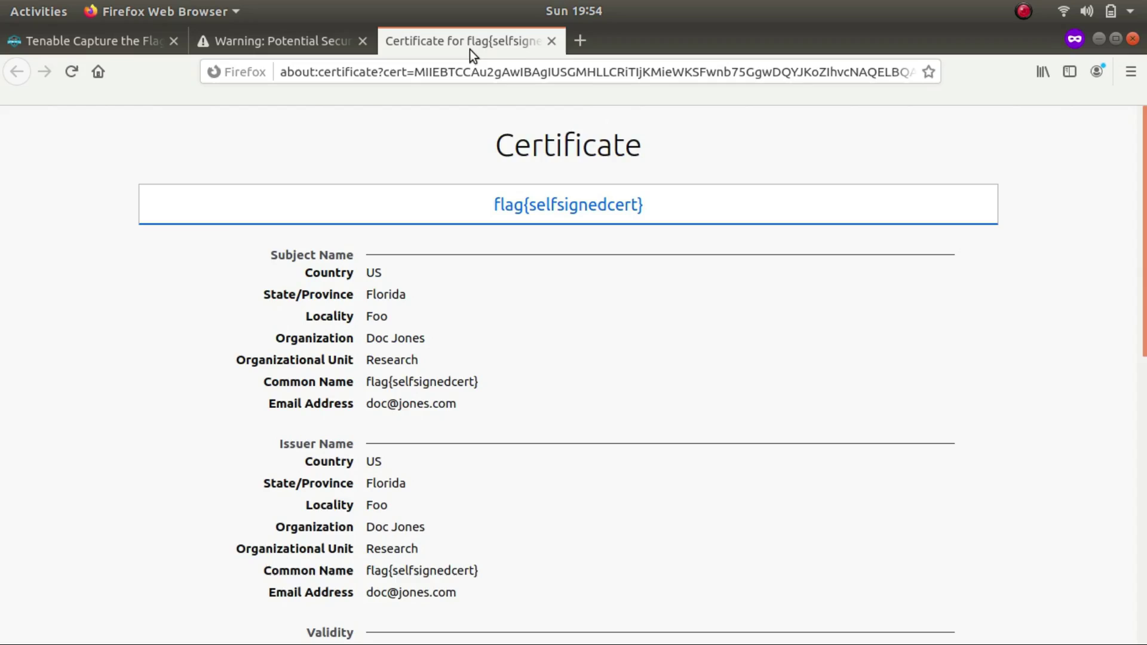
{"action": "scroll", "coordinate": [515, 299], "scroll_direction": "down", "scroll_amount": 5}
{"action": "scroll", "coordinate": [515, 300], "scroll_direction": "up", "scroll_amount": 5}
{"action": "left_click_drag", "start_coordinate": [367, 388], "coordinate": [503, 390]}
{"action": "key", "text": "ctrl+c"}
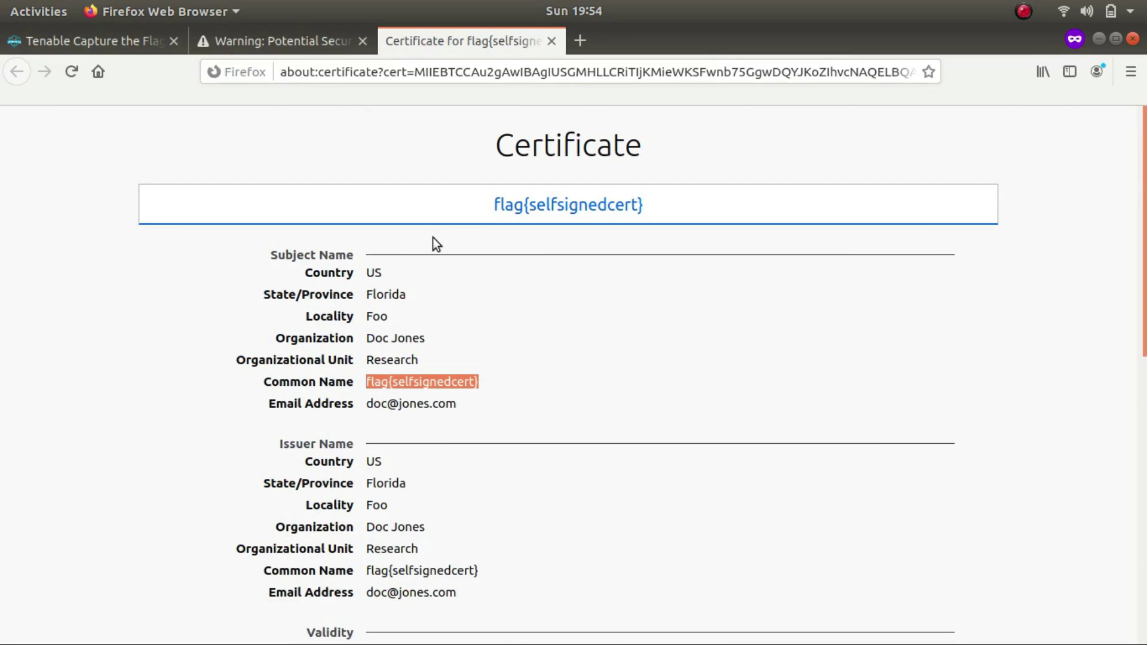
{"action": "left_click", "coordinate": [100, 42]}
{"action": "left_click", "coordinate": [430, 431]}
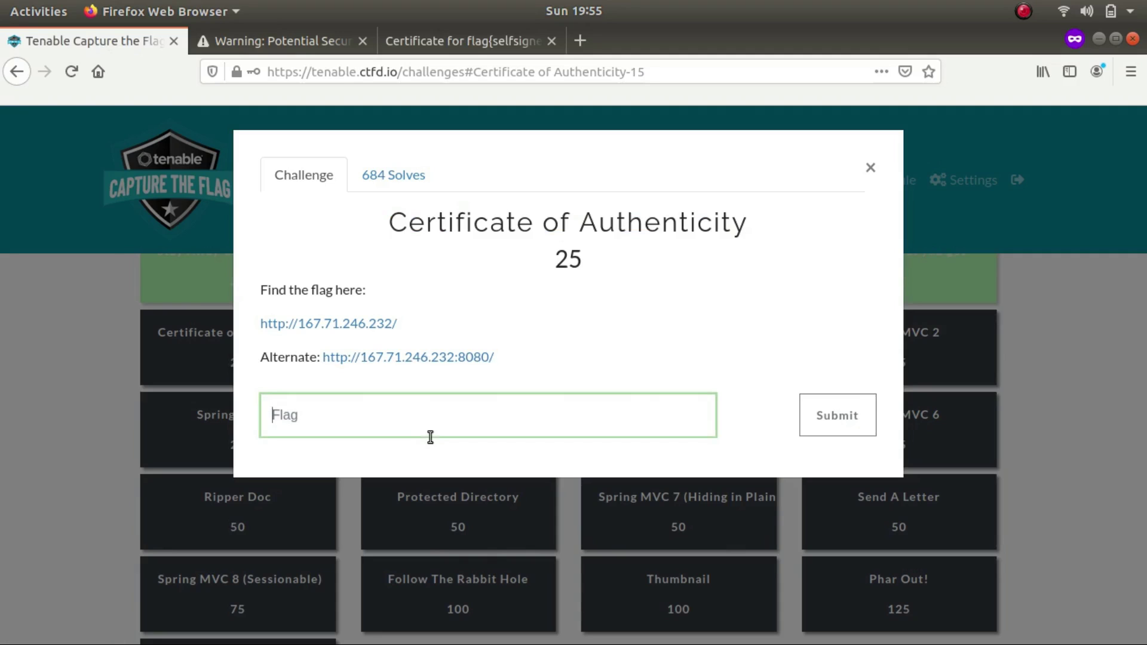
{"action": "key", "text": "ctrl+v"}
{"action": "key", "text": "Return"}
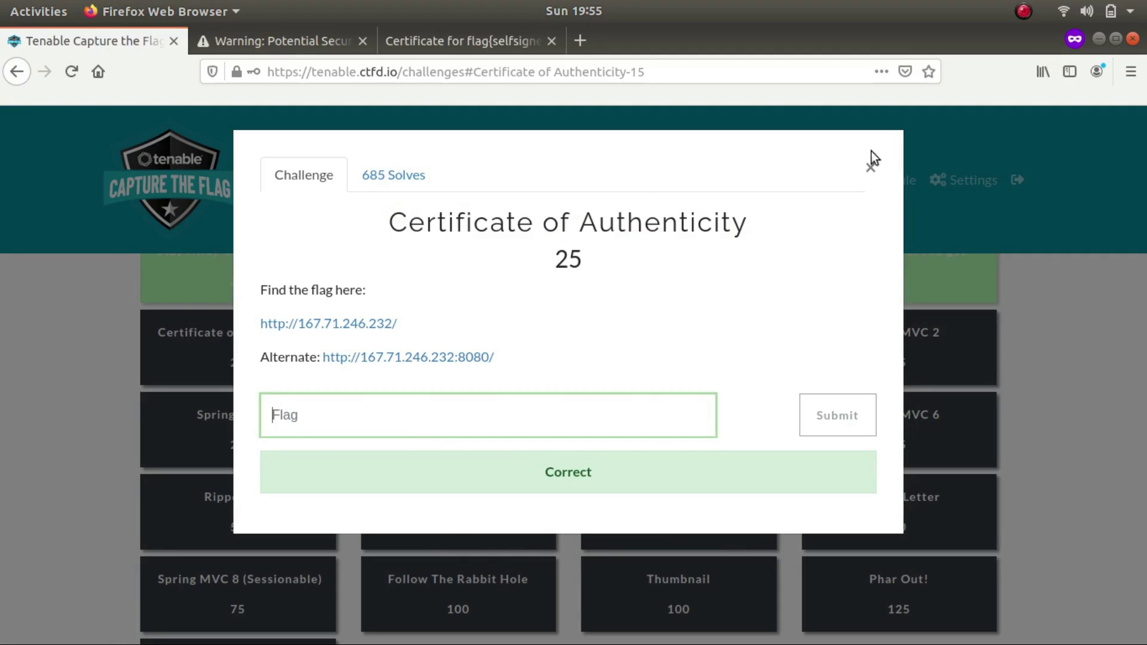
{"action": "left_click", "coordinate": [871, 168]}
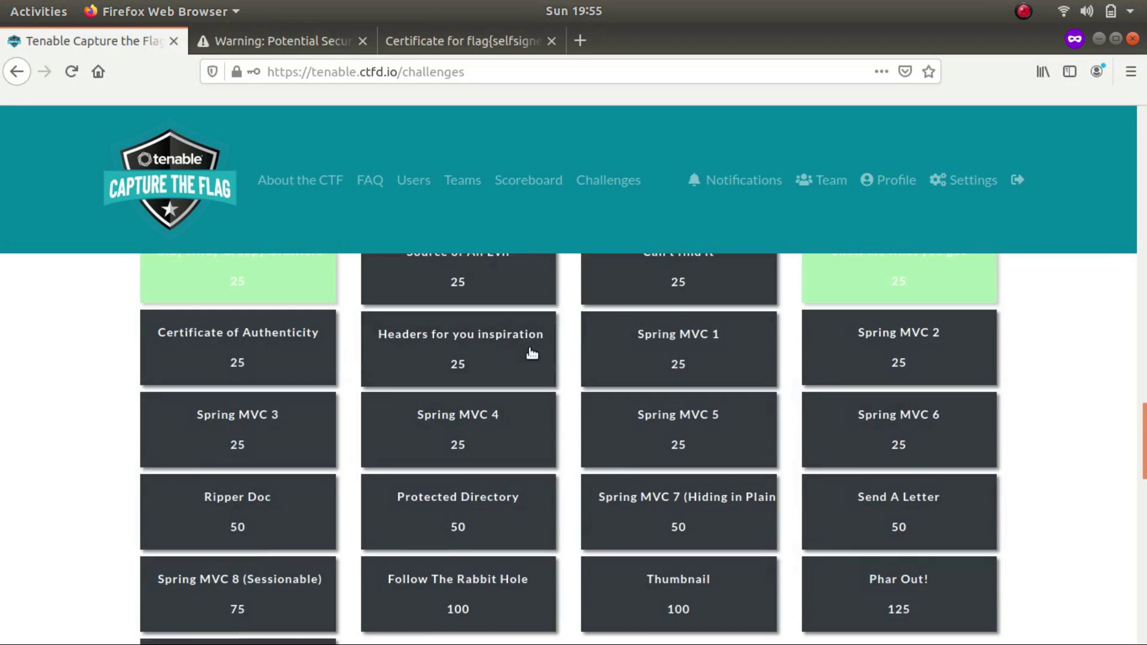
{"action": "left_click", "coordinate": [510, 357]}
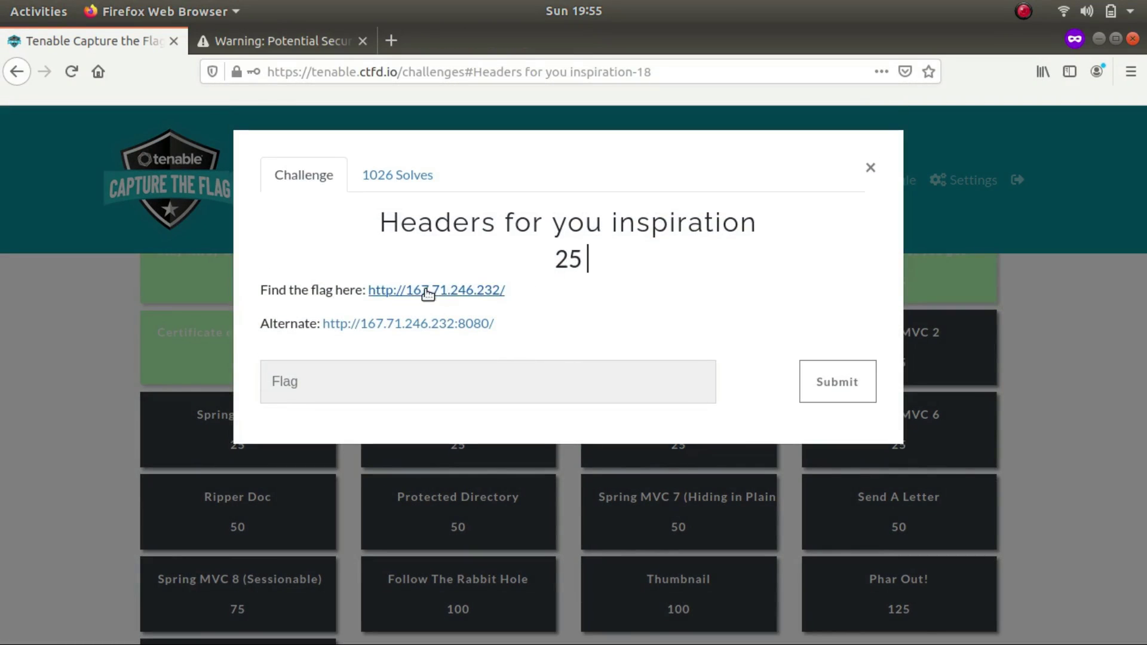
{"action": "right_click", "coordinate": [420, 288]}
{"action": "left_click", "coordinate": [450, 298]}
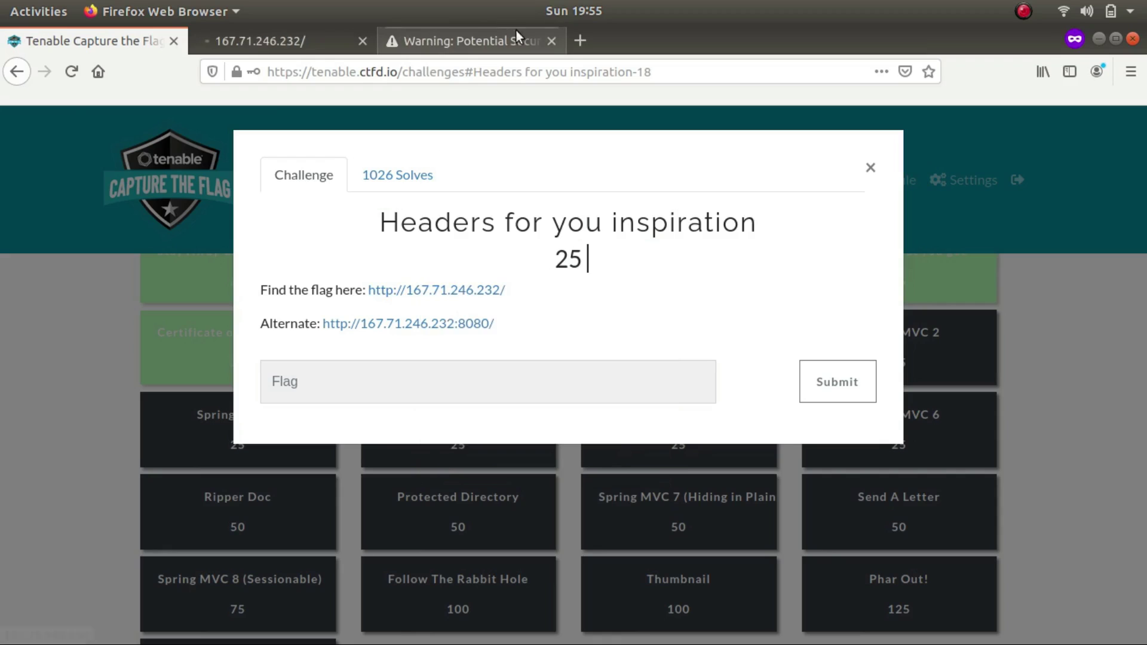
{"action": "left_click", "coordinate": [550, 43]}
{"action": "left_click_drag", "start_coordinate": [373, 219], "coordinate": [740, 232]}
{"action": "left_click", "coordinate": [284, 38]}
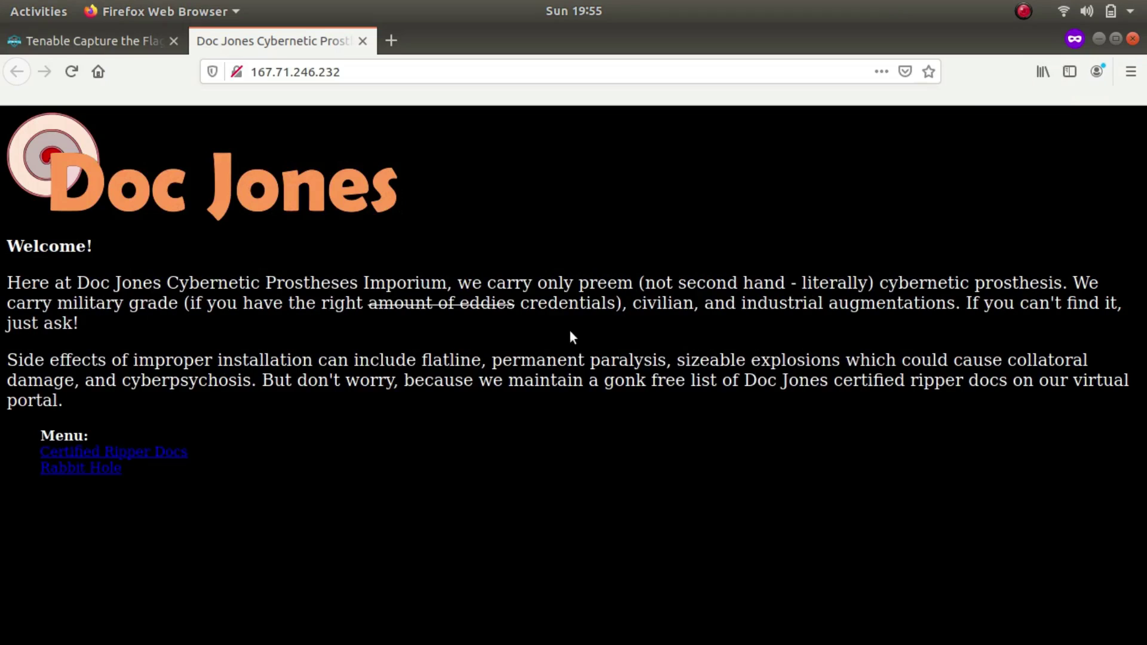
Step: Reload the Doc Jones page with the network monitor running and copy flag{headersftw} from the root request's Flag response header
{"action": "key", "text": "ctrl+shift+k"}
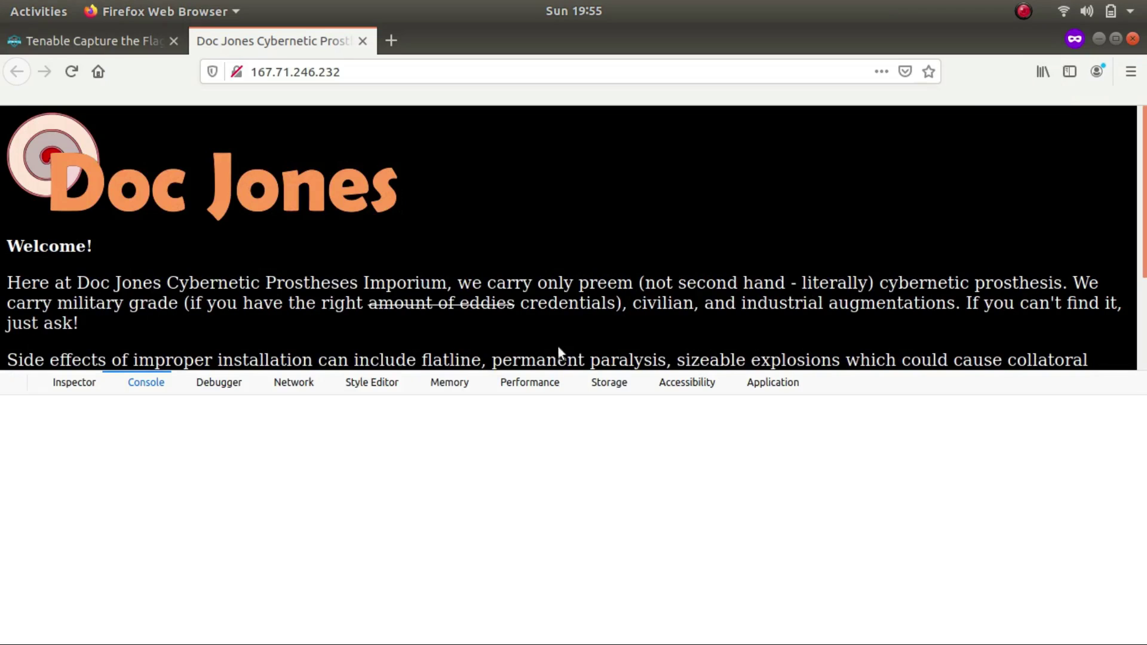
{"action": "left_click", "coordinate": [289, 381]}
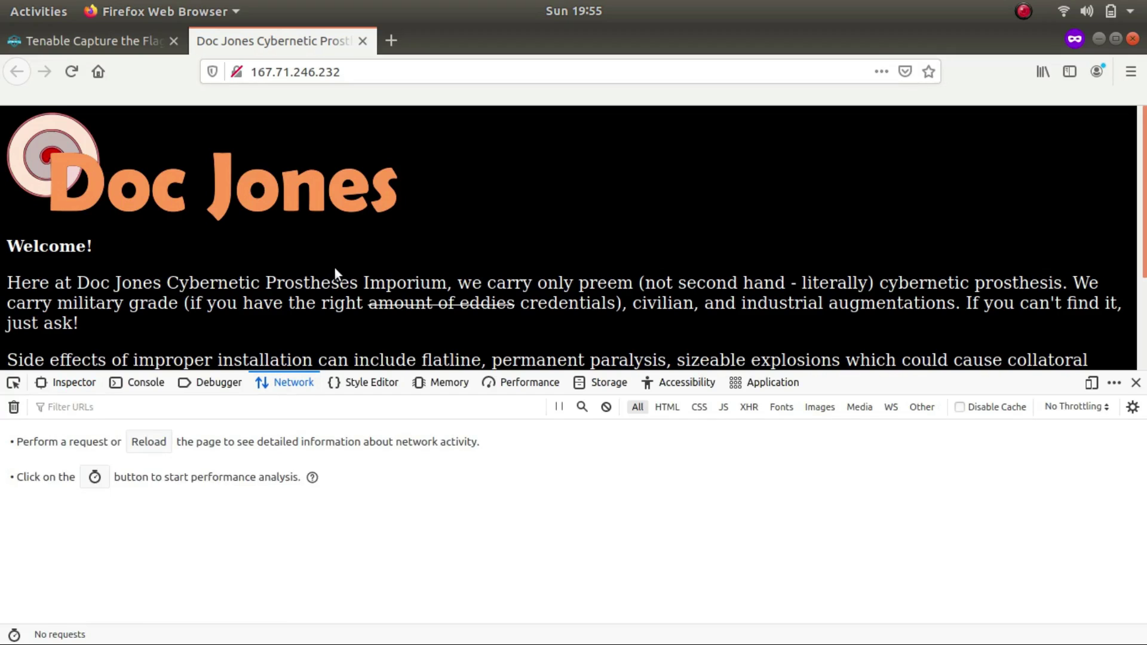
{"action": "key", "text": "ctrl+r"}
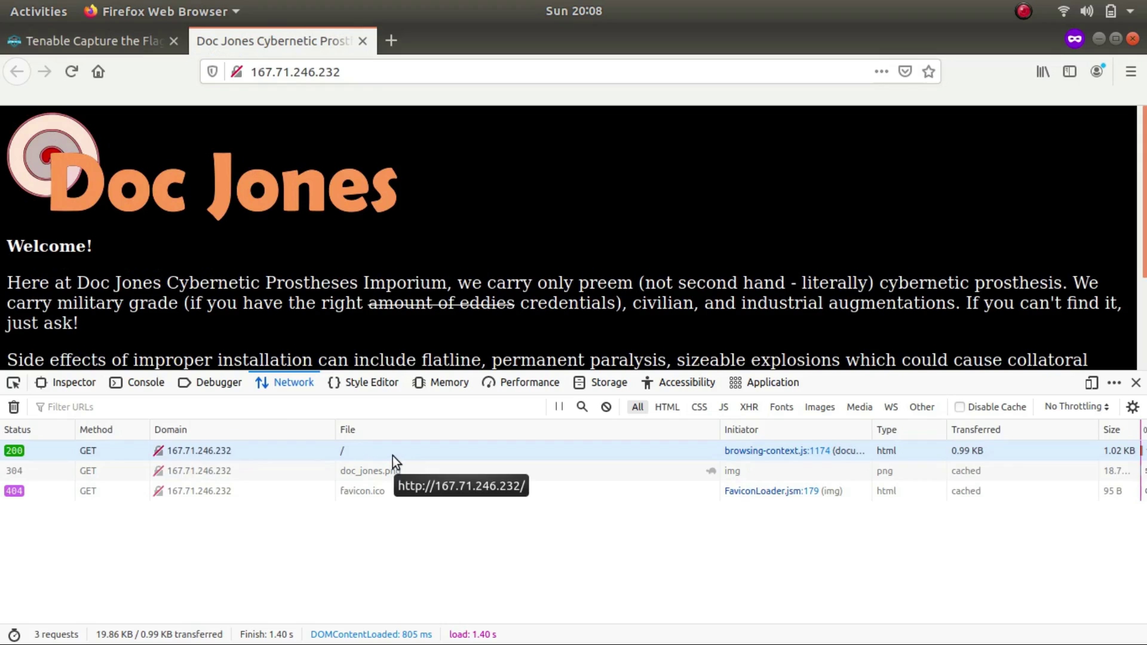
{"action": "left_click", "coordinate": [393, 457]}
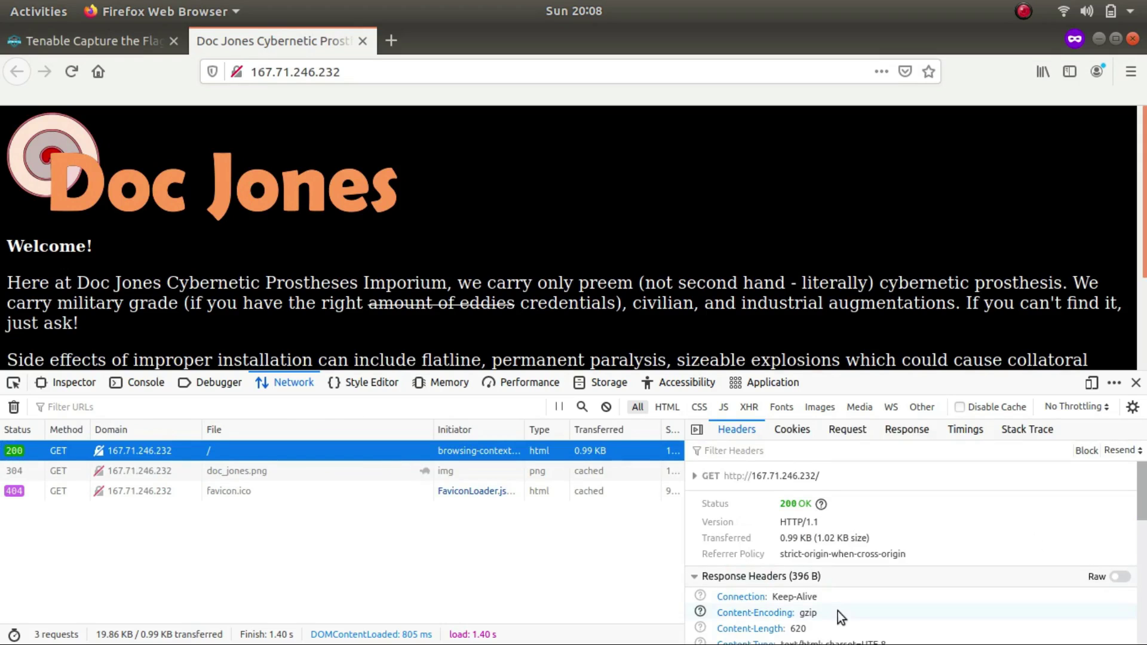
{"action": "scroll", "coordinate": [838, 611], "scroll_direction": "down", "scroll_amount": 3}
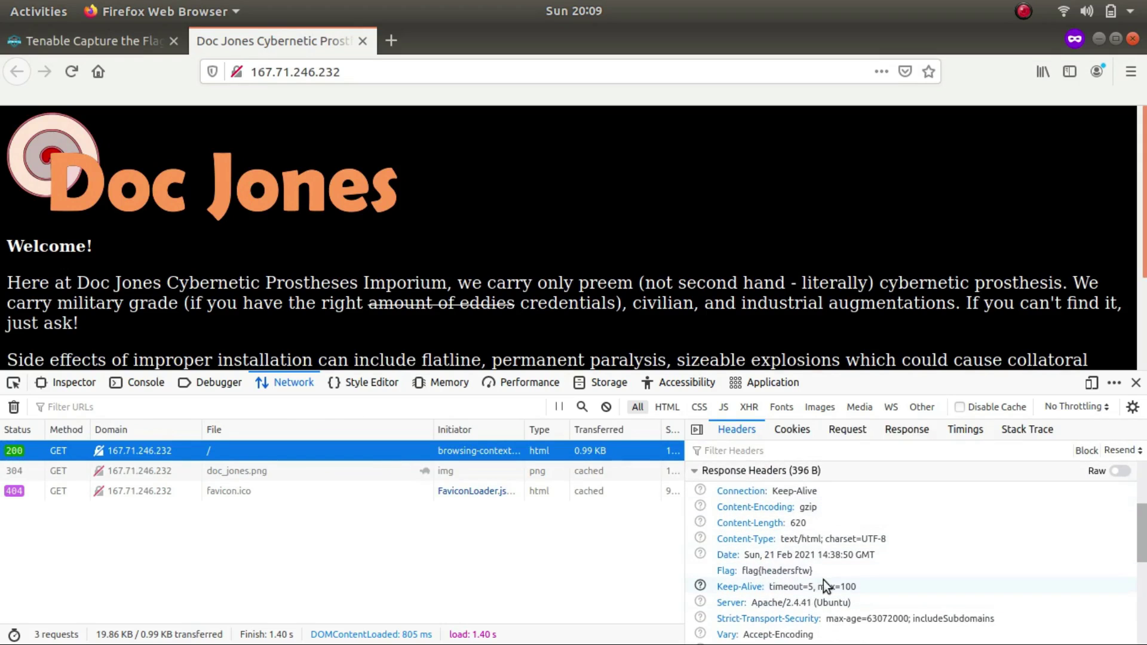
{"action": "left_click_drag", "start_coordinate": [823, 570], "coordinate": [741, 572]}
{"action": "key", "text": "ctrl+c"}
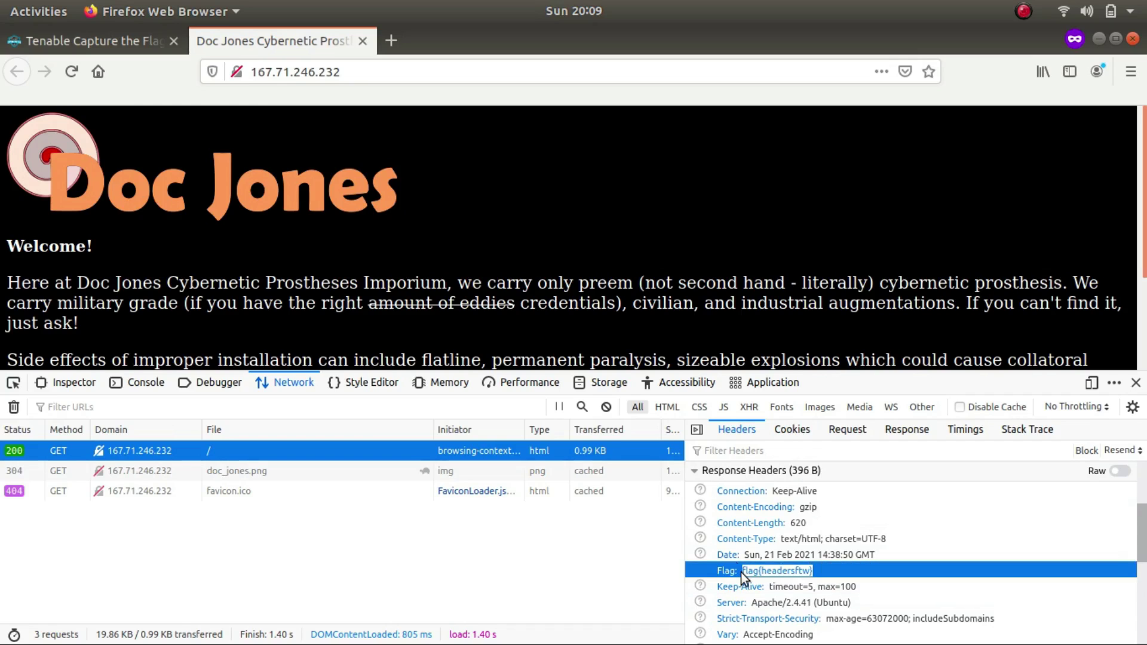
{"action": "left_click", "coordinate": [124, 41]}
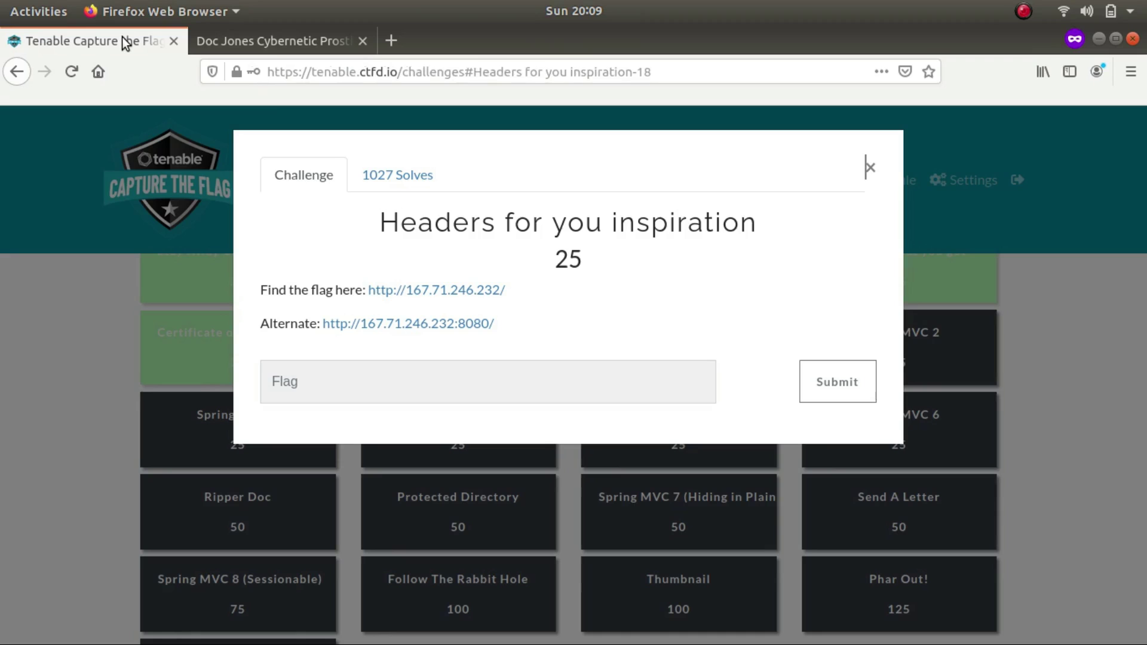
{"action": "left_click", "coordinate": [314, 369]}
{"action": "key", "text": "ctrl+v"}
{"action": "left_click", "coordinate": [827, 394]}
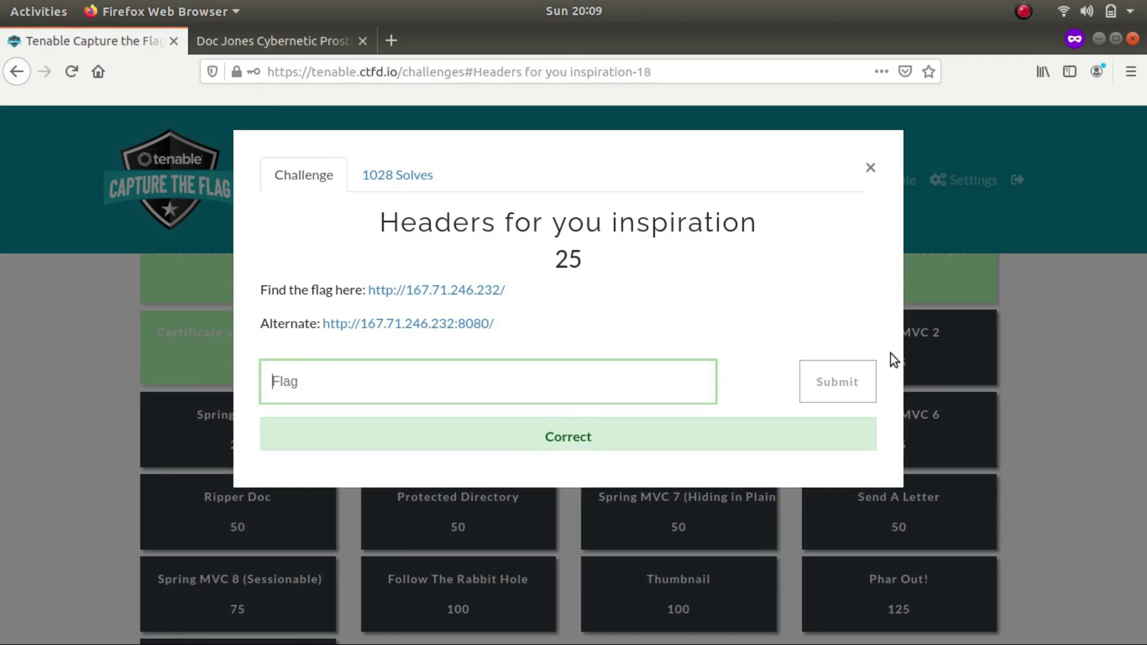
{"action": "left_click", "coordinate": [870, 168]}
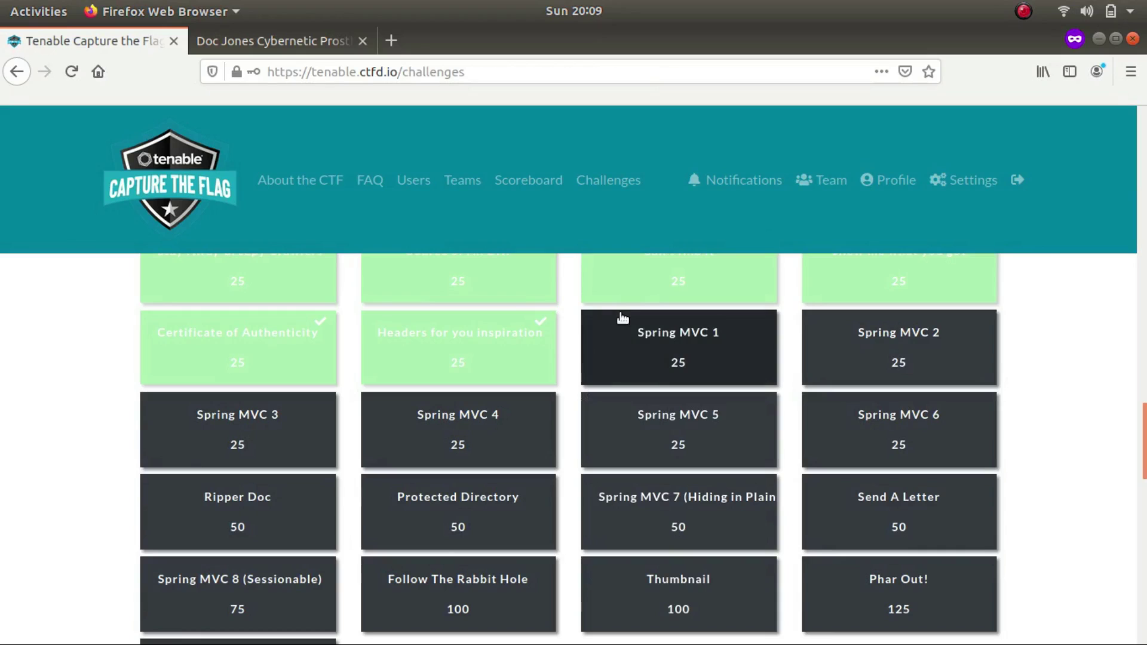
{"action": "left_click", "coordinate": [230, 507]}
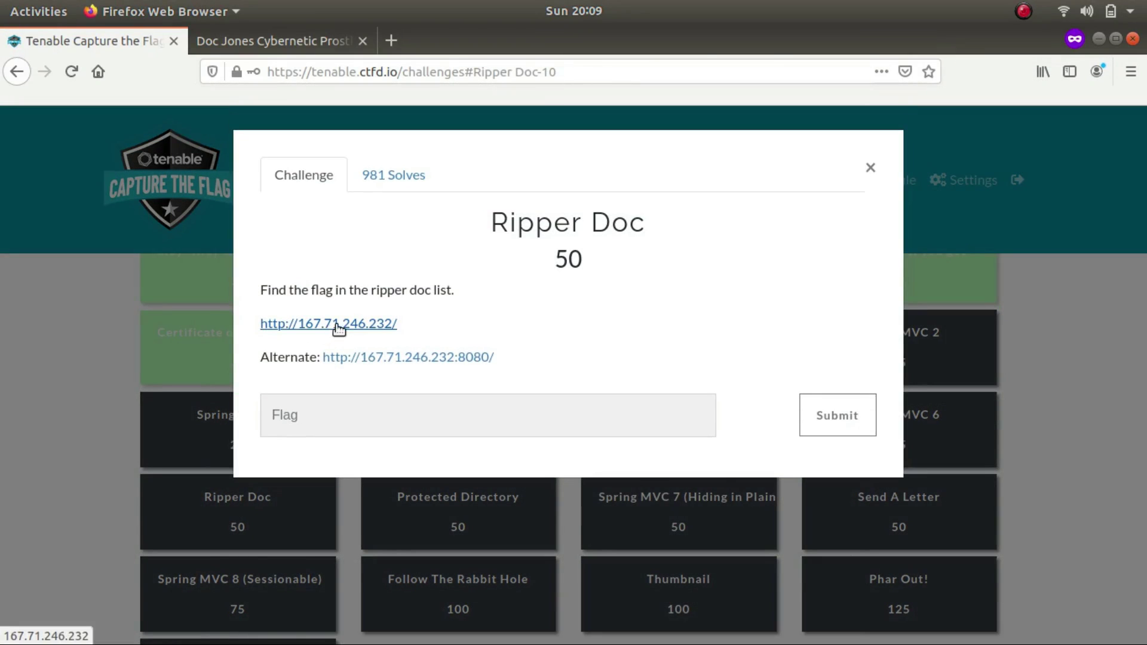
{"action": "right_click", "coordinate": [332, 326]}
{"action": "left_click", "coordinate": [389, 334]}
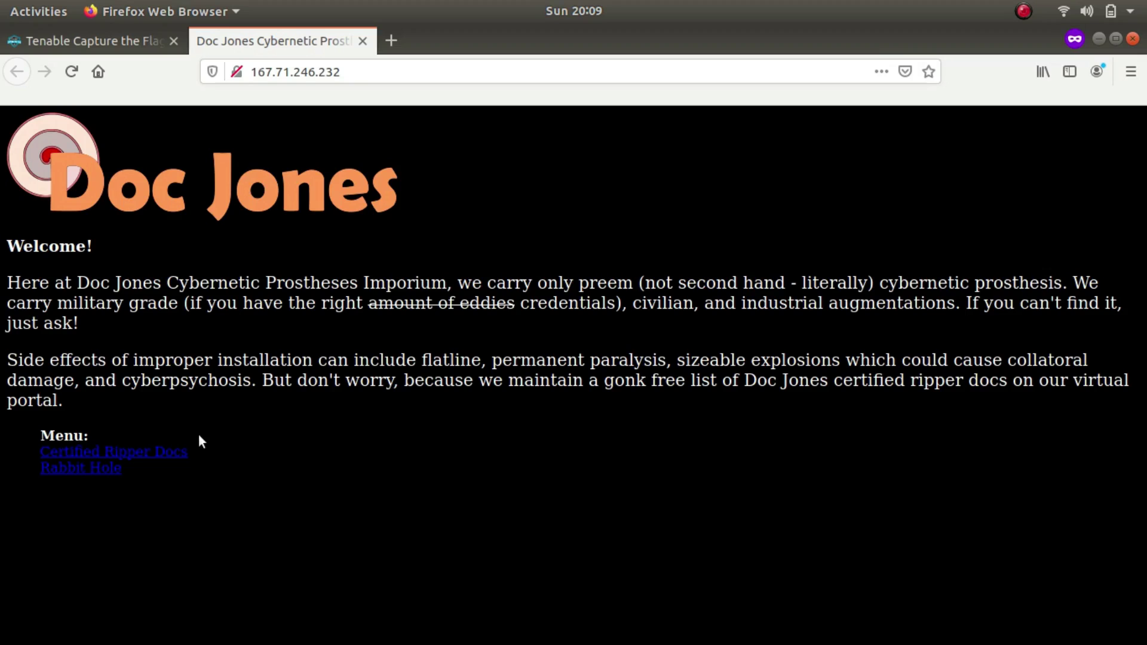
{"action": "left_click", "coordinate": [150, 454]}
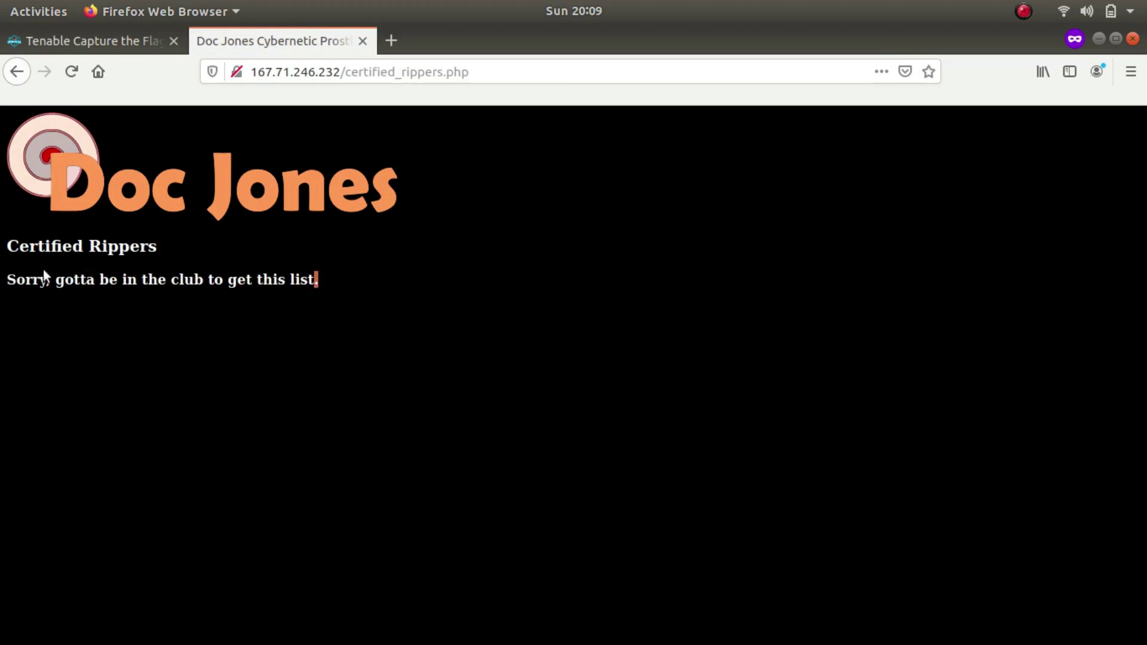
{"action": "left_click_drag", "start_coordinate": [27, 272], "coordinate": [325, 302]}
{"action": "left_click", "coordinate": [324, 302]}
{"action": "key", "text": "ctrl+shift+e"}
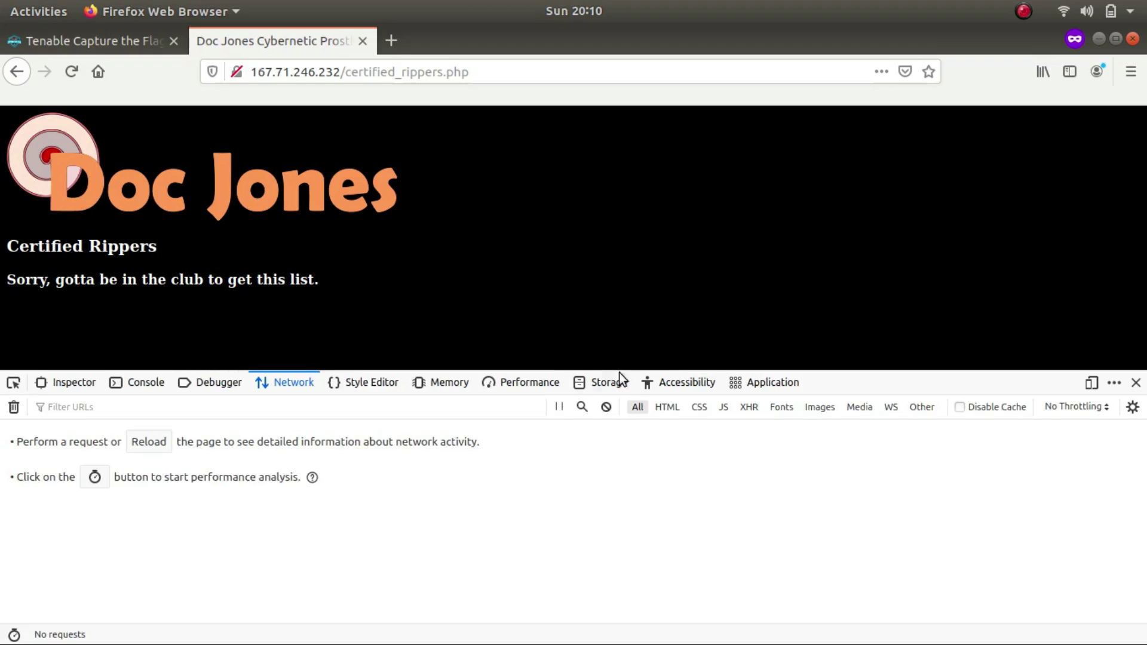
{"action": "left_click", "coordinate": [613, 387]}
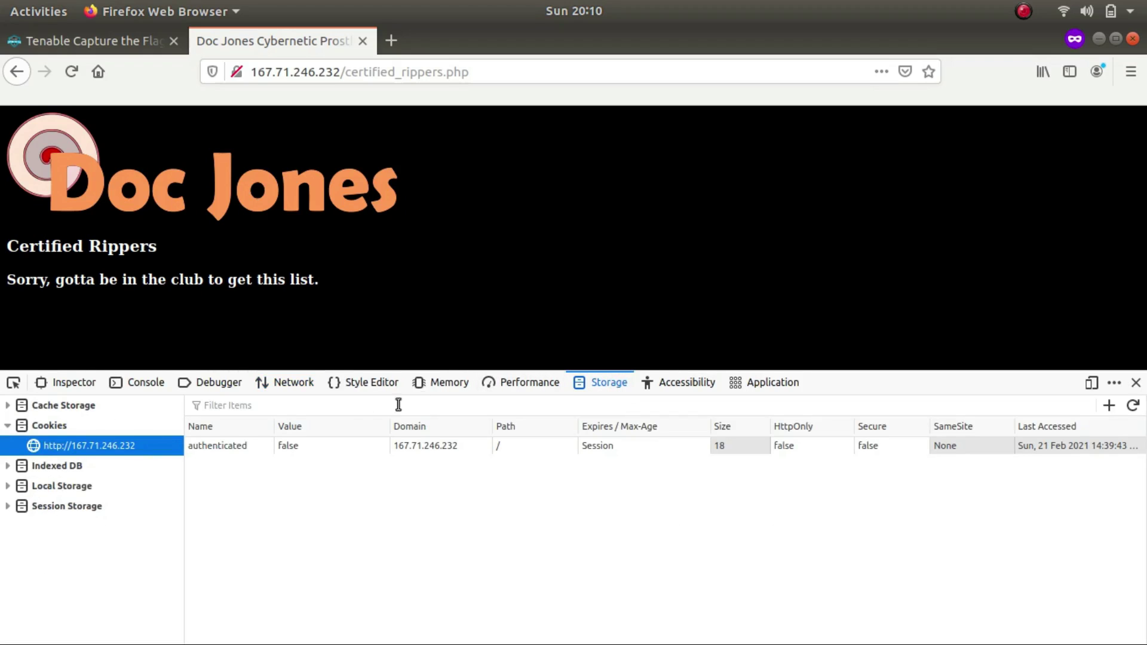
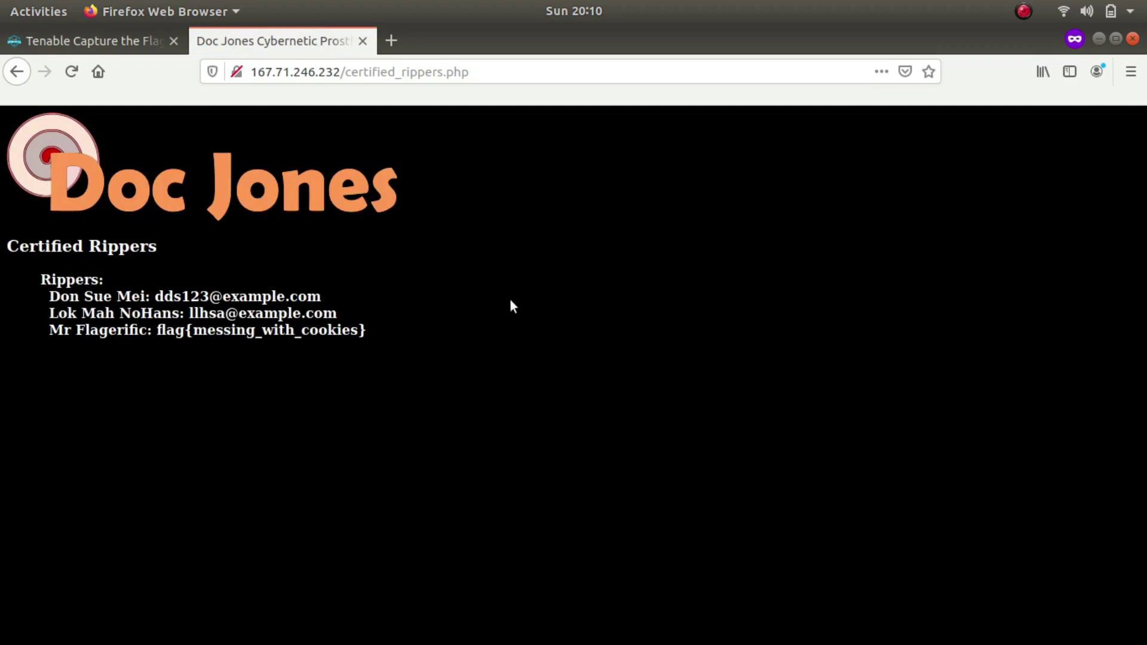
{"action": "left_click_drag", "start_coordinate": [157, 330], "coordinate": [410, 336]}
{"action": "key", "text": "ctrl+c"}
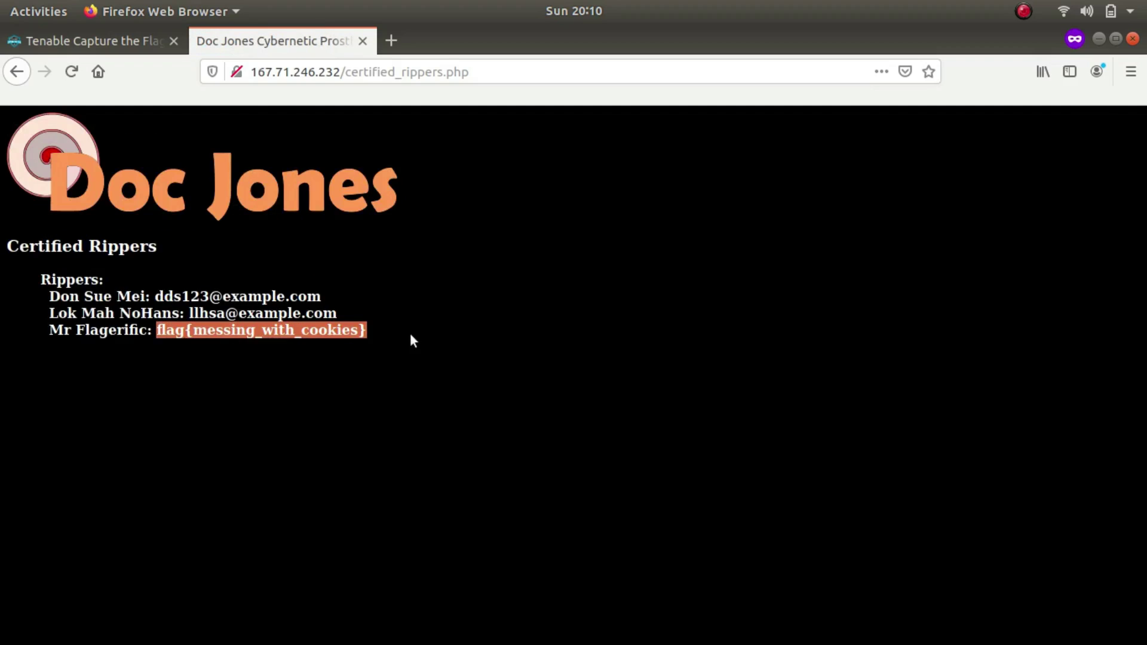
{"action": "left_click", "coordinate": [70, 38]}
{"action": "left_click", "coordinate": [371, 423]}
{"action": "key", "text": "ctrl+v"}
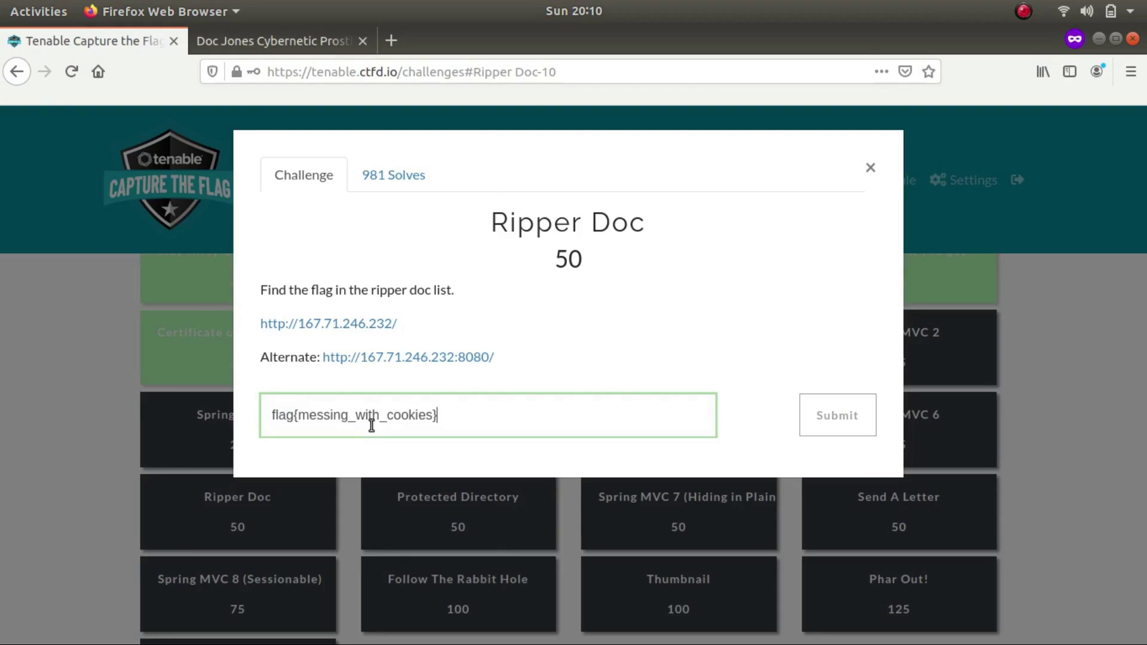
{"action": "key", "text": "Return"}
{"action": "left_click", "coordinate": [868, 168]}
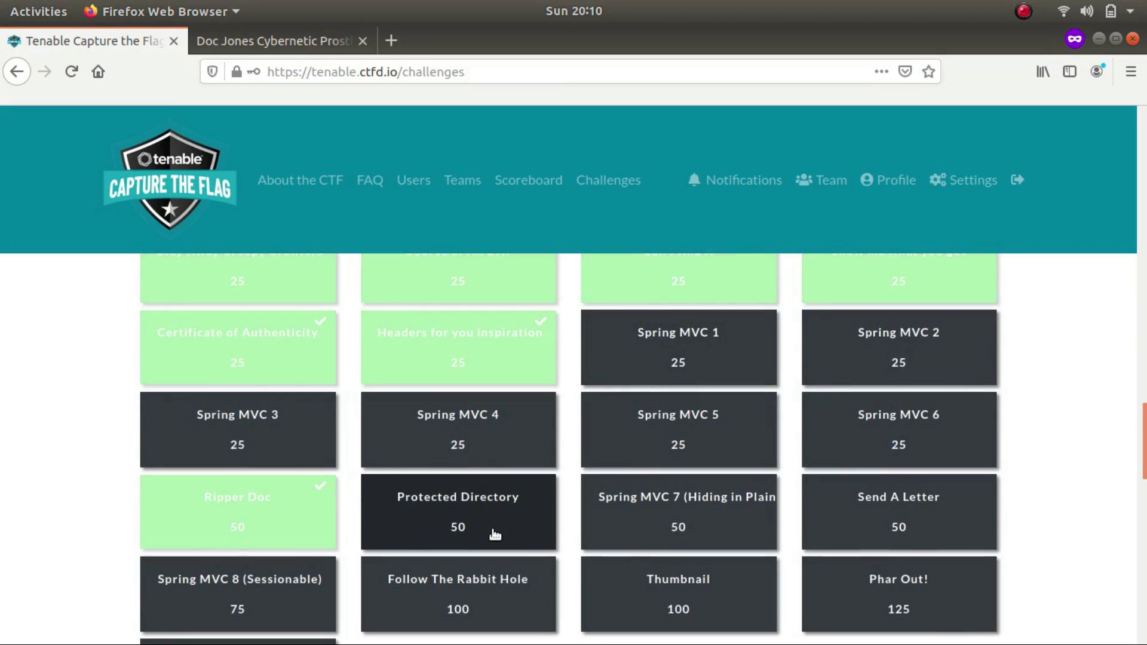
{"action": "left_click", "coordinate": [495, 534]}
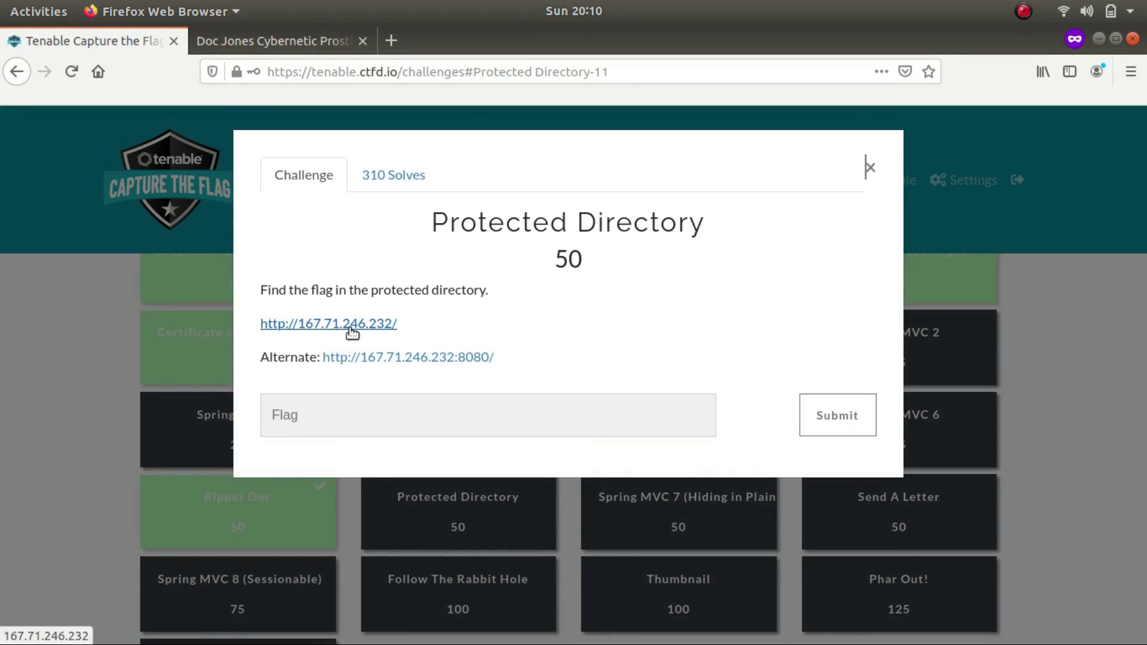
{"action": "right_click", "coordinate": [351, 329]}
{"action": "left_click", "coordinate": [382, 339]}
{"action": "middle_click", "coordinate": [528, 37]}
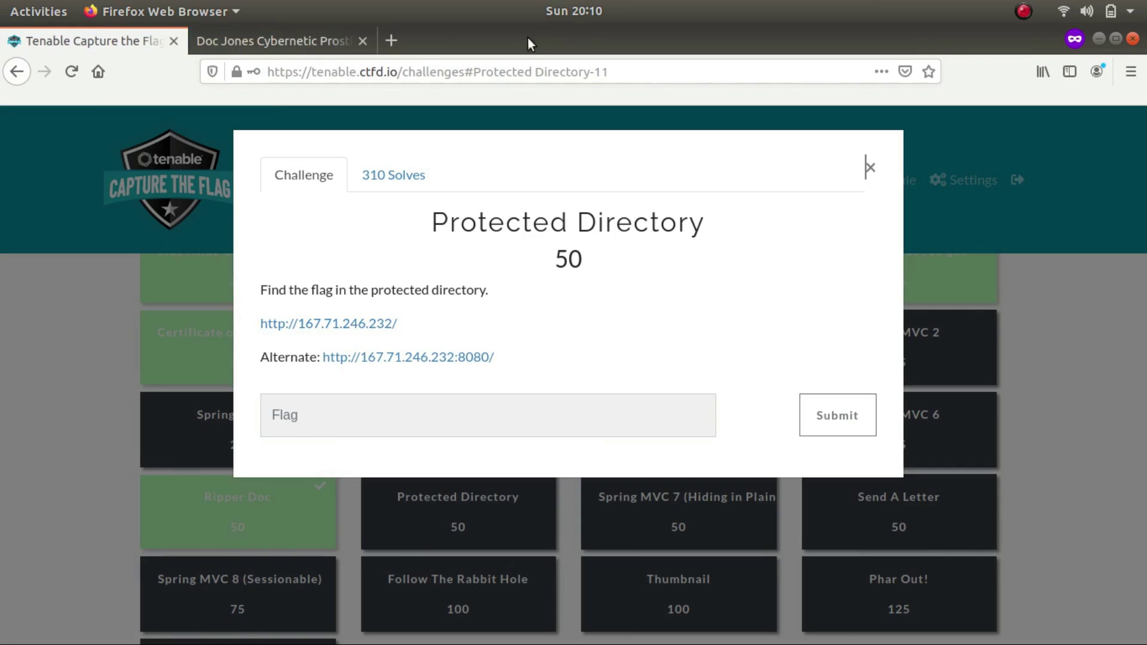
{"action": "left_click", "coordinate": [274, 42]}
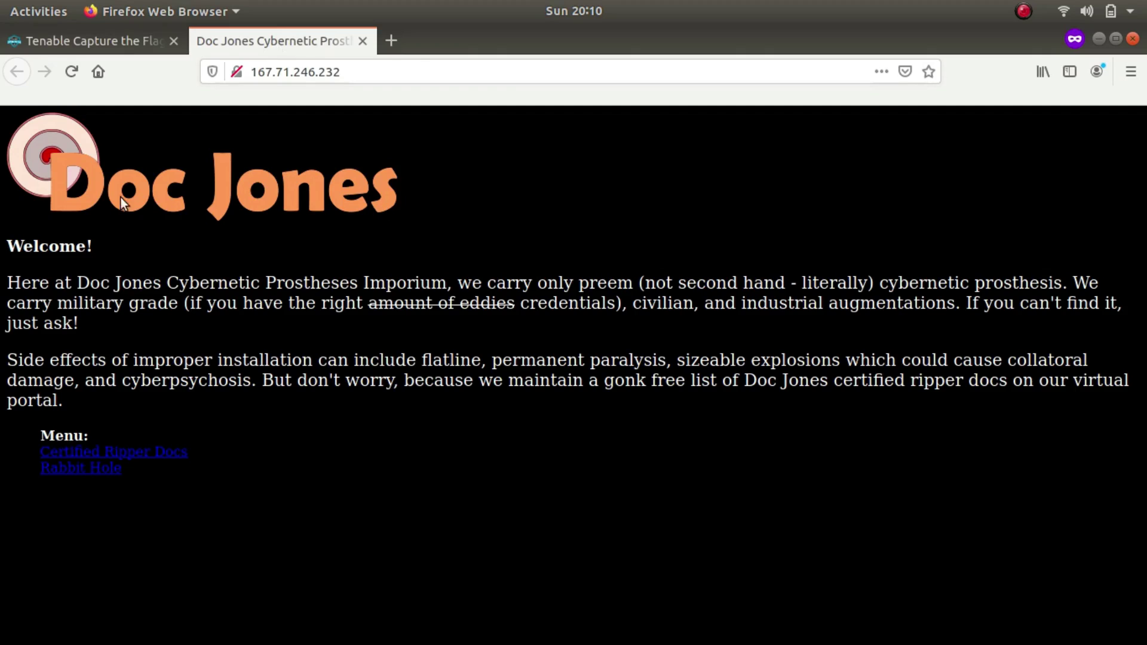
{"action": "mouse_move", "coordinate": [2, 212]}
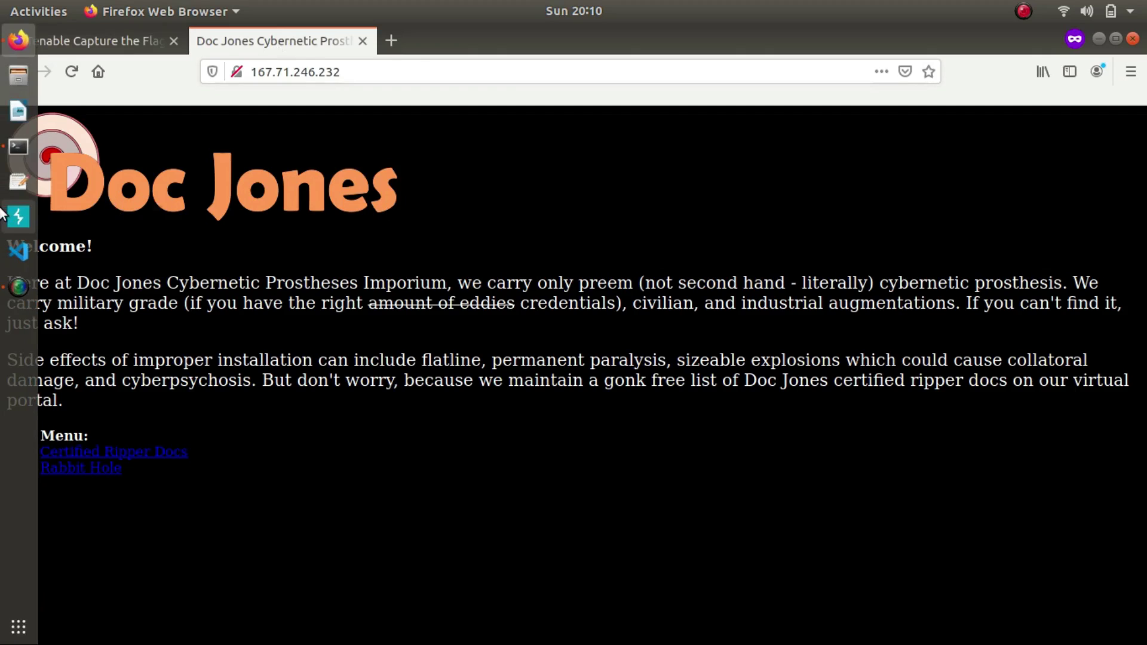
{"action": "right_click", "coordinate": [2, 129]}
{"action": "key", "text": "Escape"}
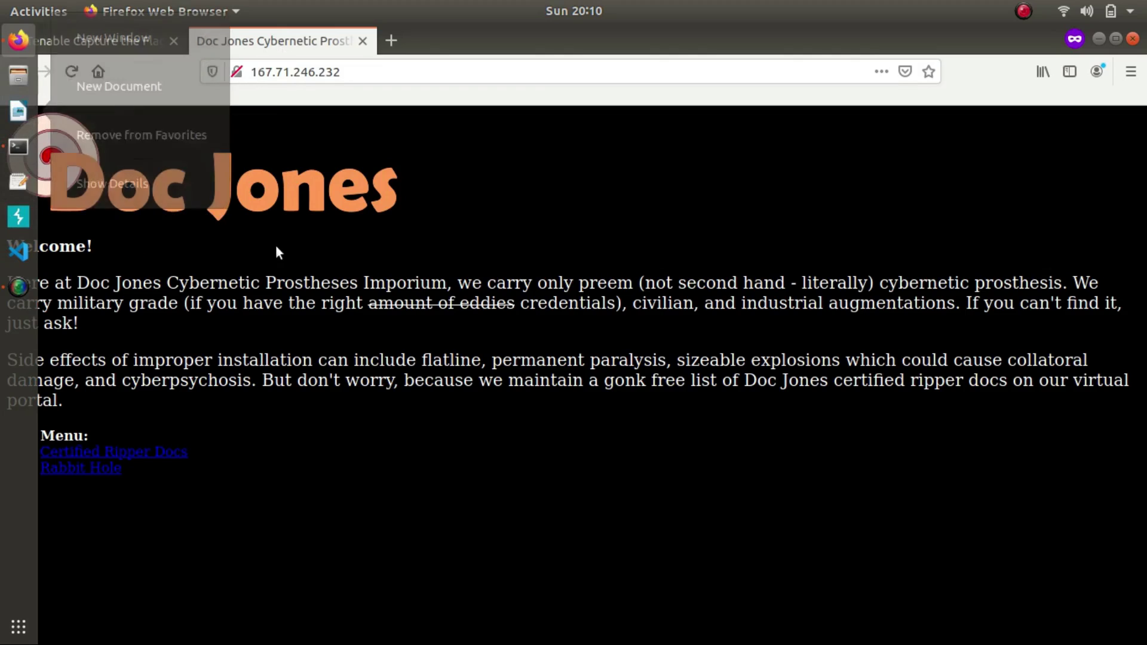
{"action": "left_click", "coordinate": [130, 48]}
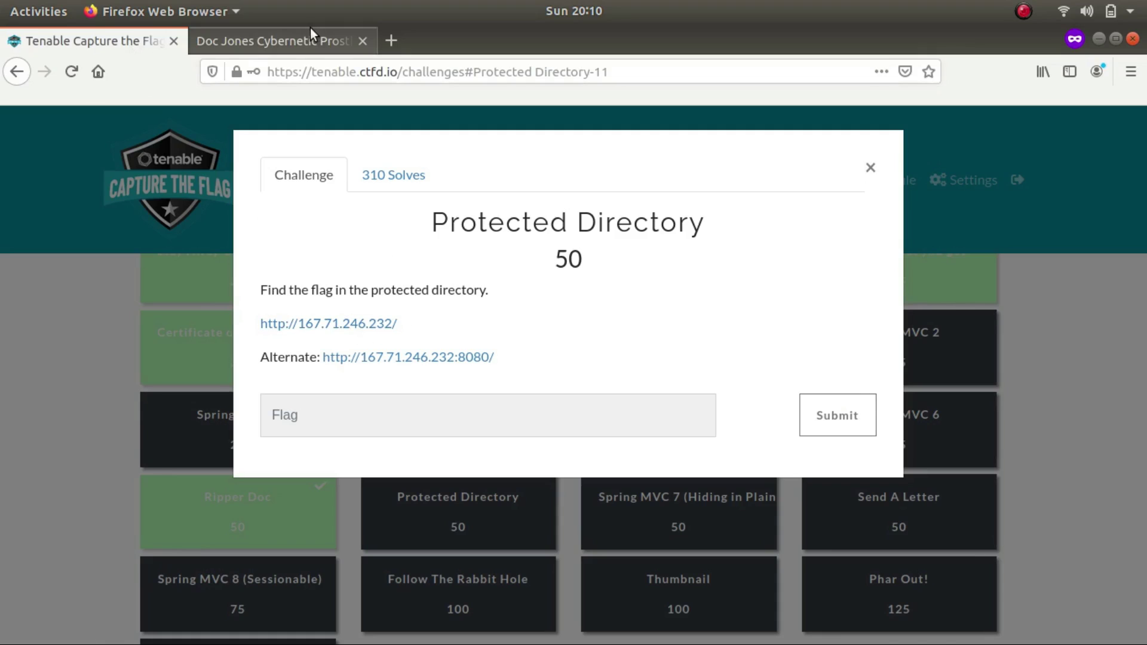
{"action": "left_click", "coordinate": [303, 35]}
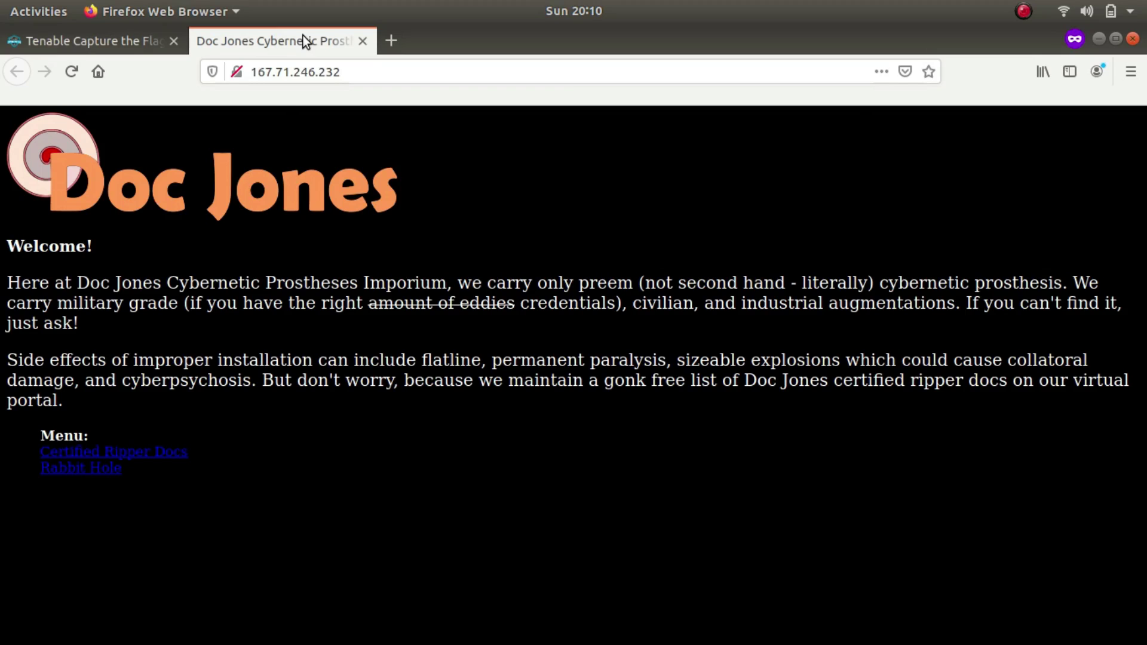
{"action": "key", "text": "alt+Tab"}
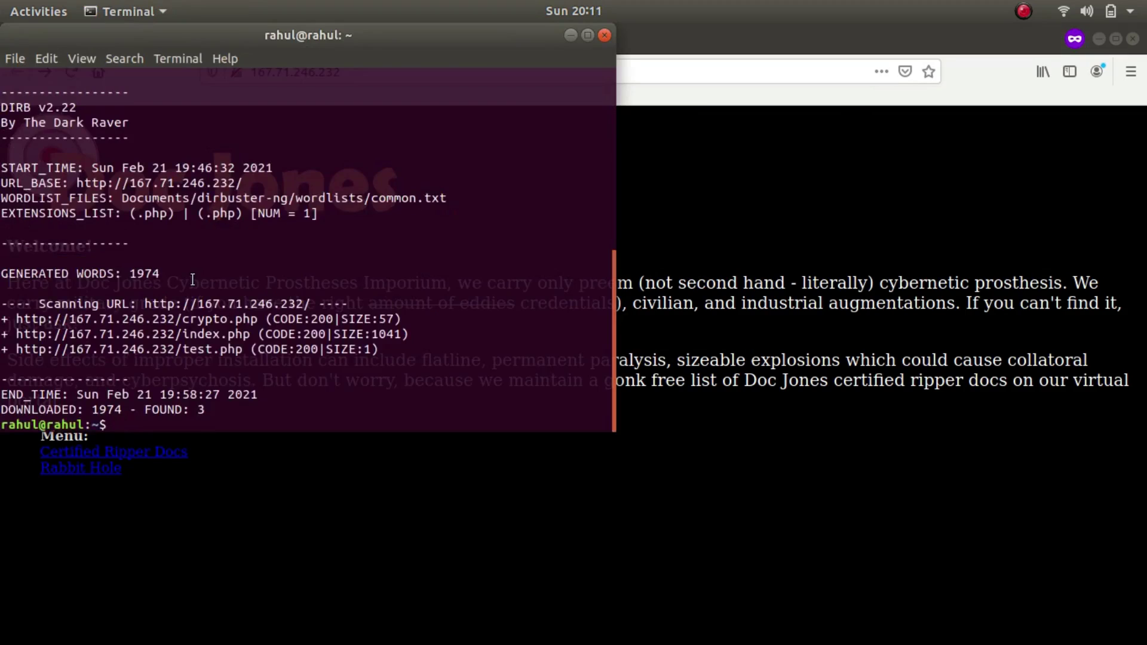
Step: Find the /admin entry in the dirsearch results and open 167.71.246.232/admin in the Firefox tab showing the Doc Jones page
{"action": "scroll", "coordinate": [192, 279], "scroll_direction": "up", "scroll_amount": 8}
{"action": "scroll", "coordinate": [193, 279], "scroll_direction": "up", "scroll_amount": 1}
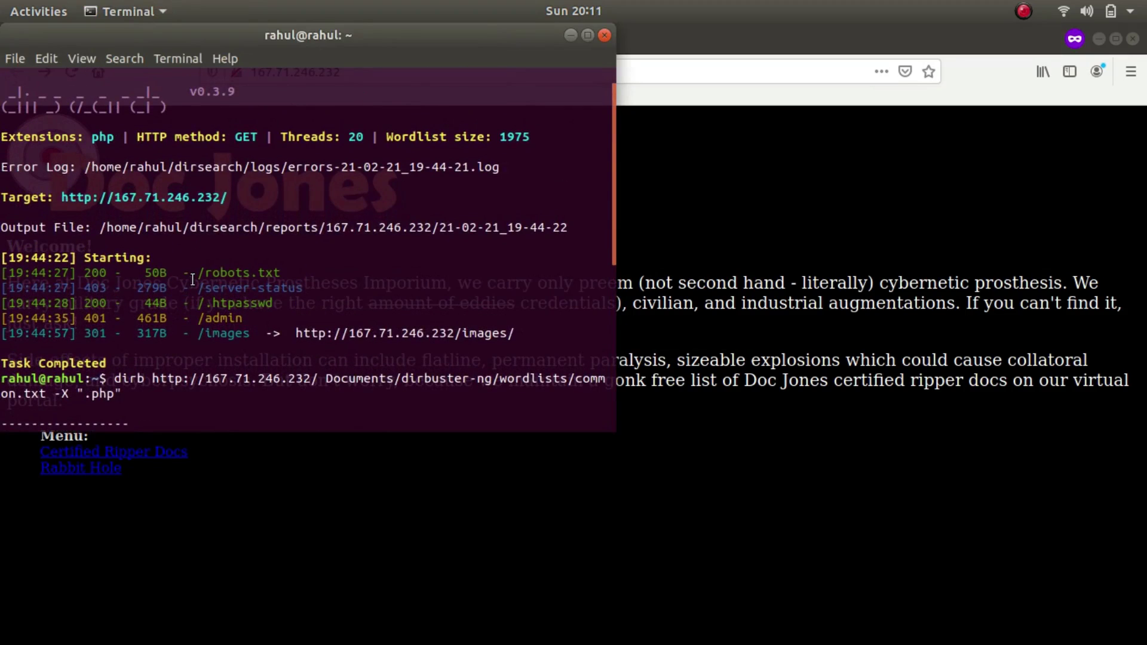
{"action": "left_click_drag", "start_coordinate": [247, 323], "coordinate": [174, 324]}
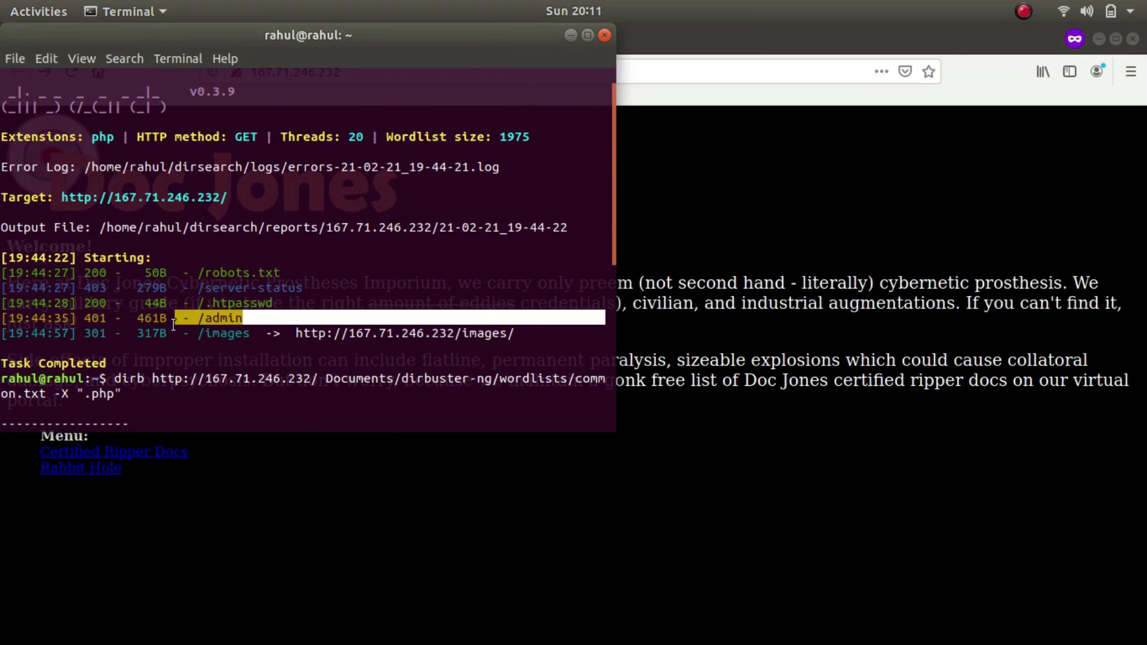
{"action": "key", "text": "alt+Tab"}
{"action": "left_click", "coordinate": [346, 72]}
{"action": "left_click", "coordinate": [347, 72]}
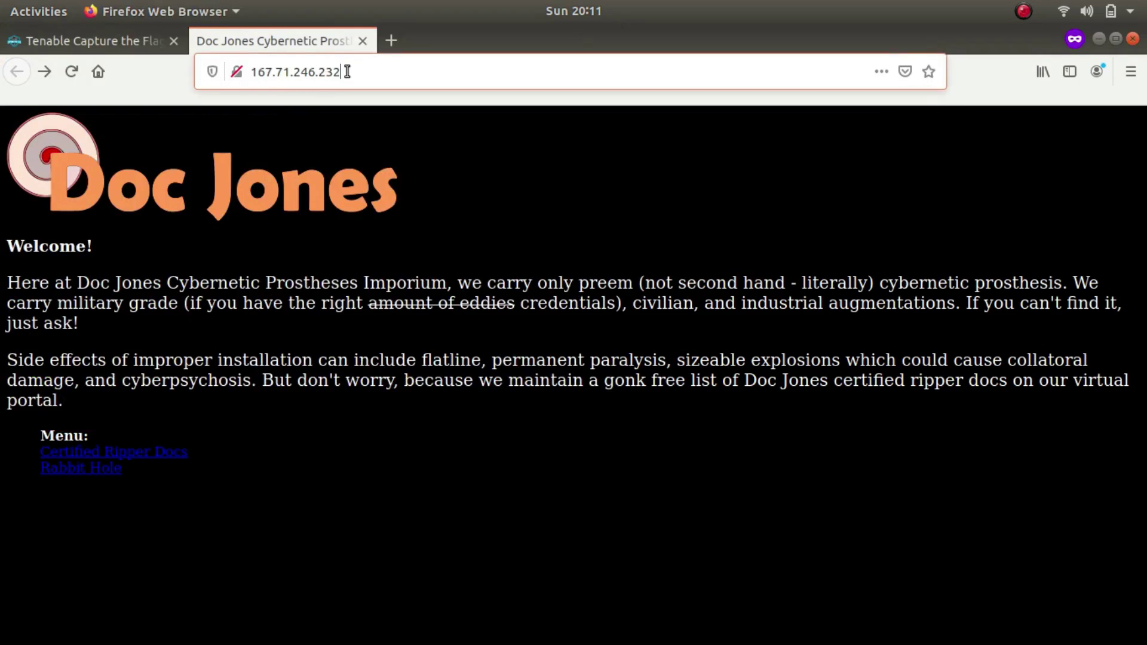
{"action": "type", "text": "/admin"}
{"action": "key", "text": "Return"}
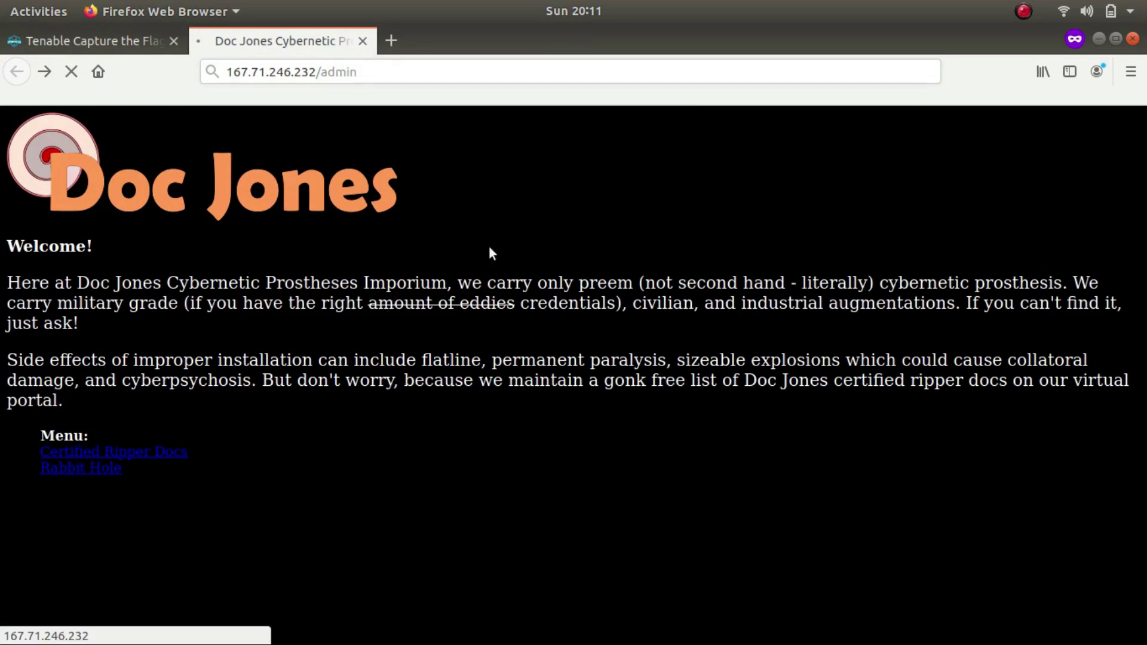
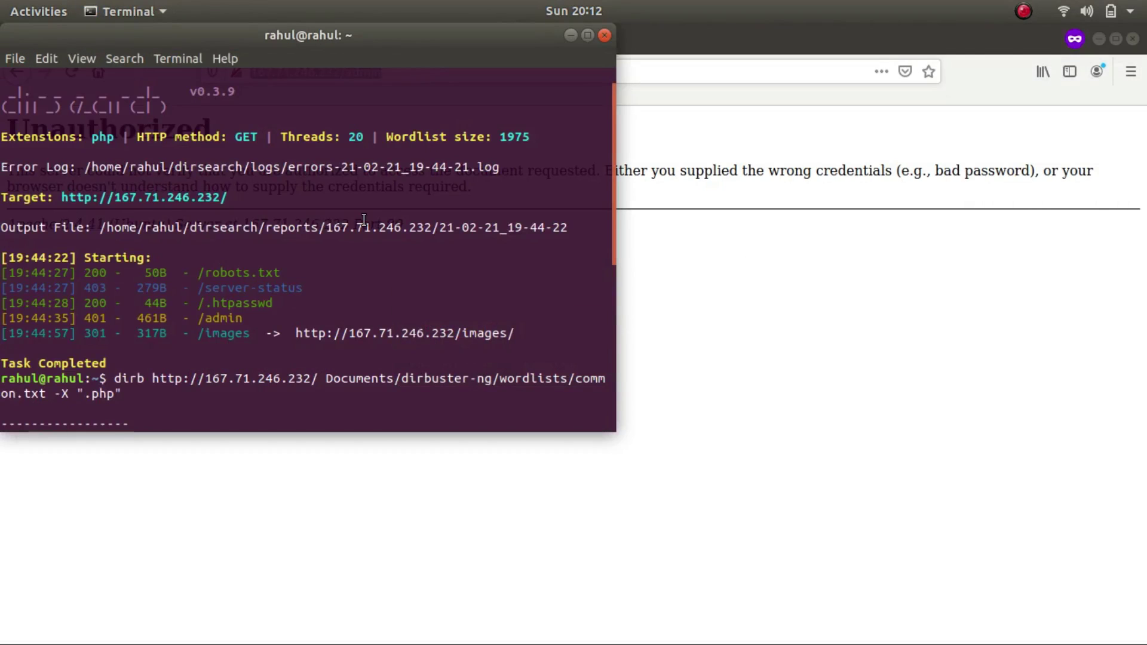
{"action": "type", "text": "cr"}
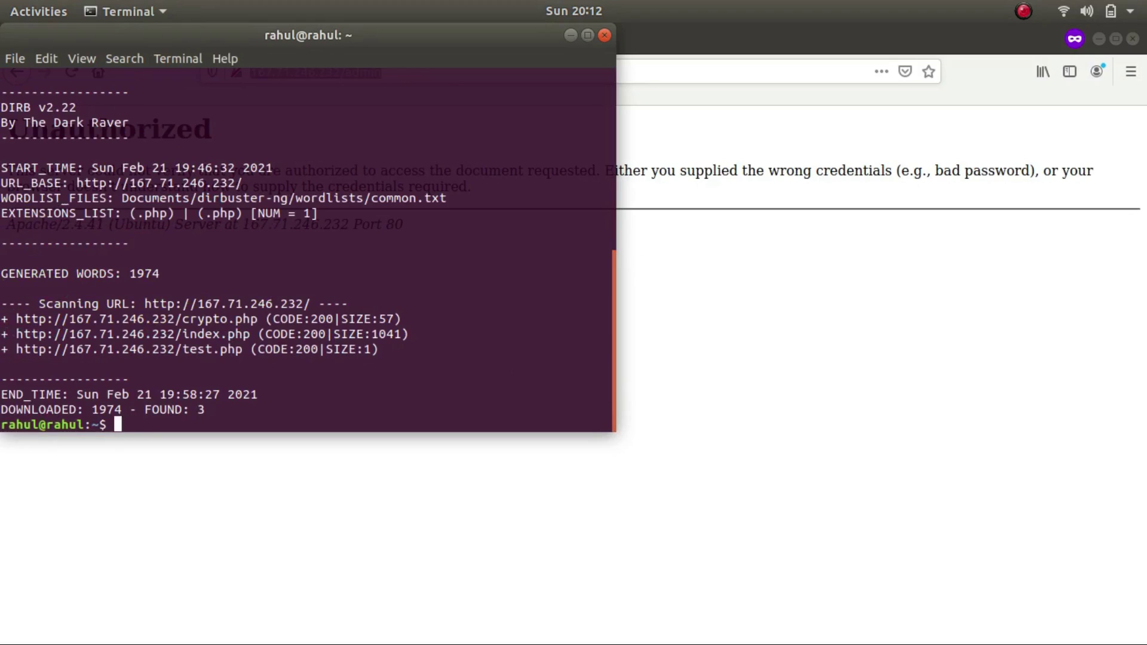
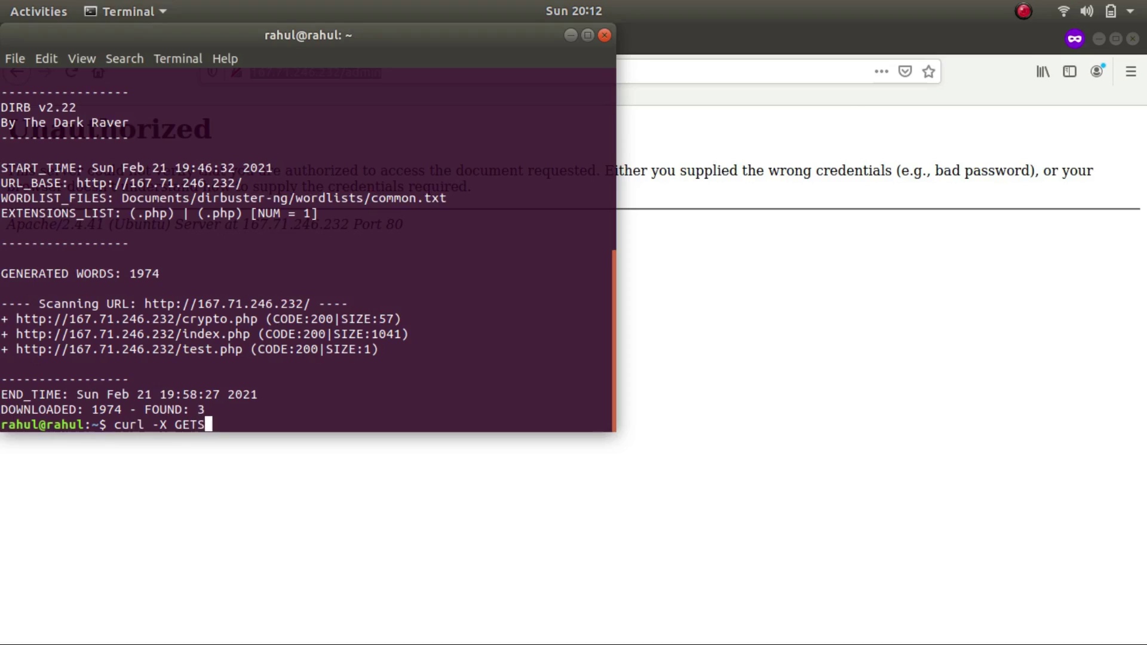
{"action": "type", "text": "http://167.71.246.232/admin"}
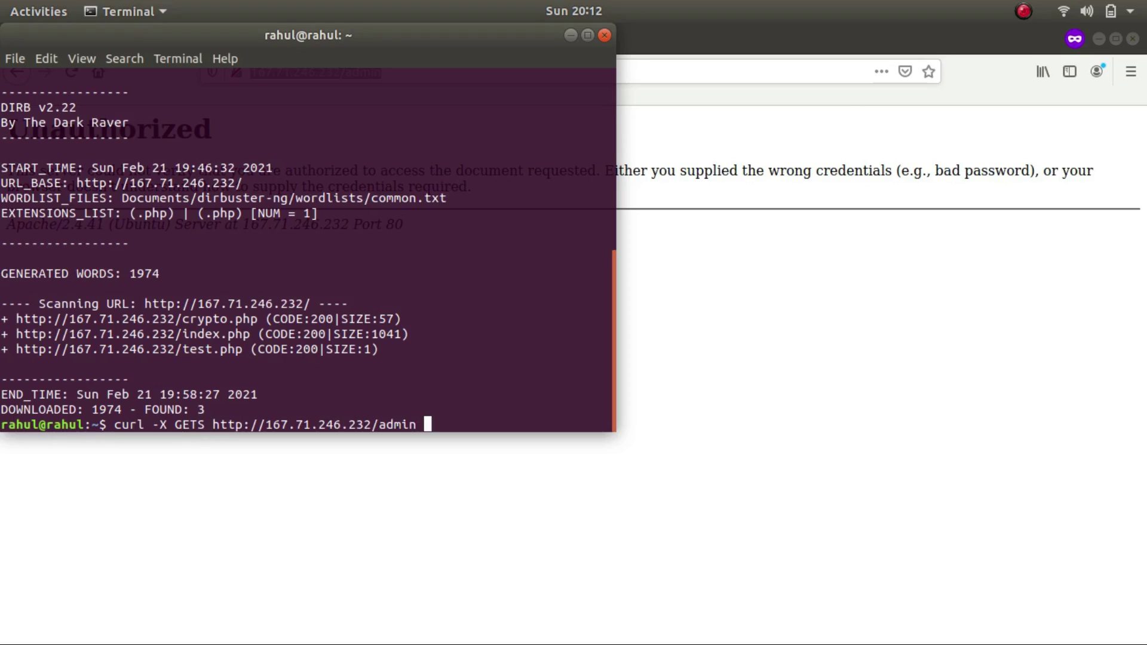
{"action": "type", "text": "-"}
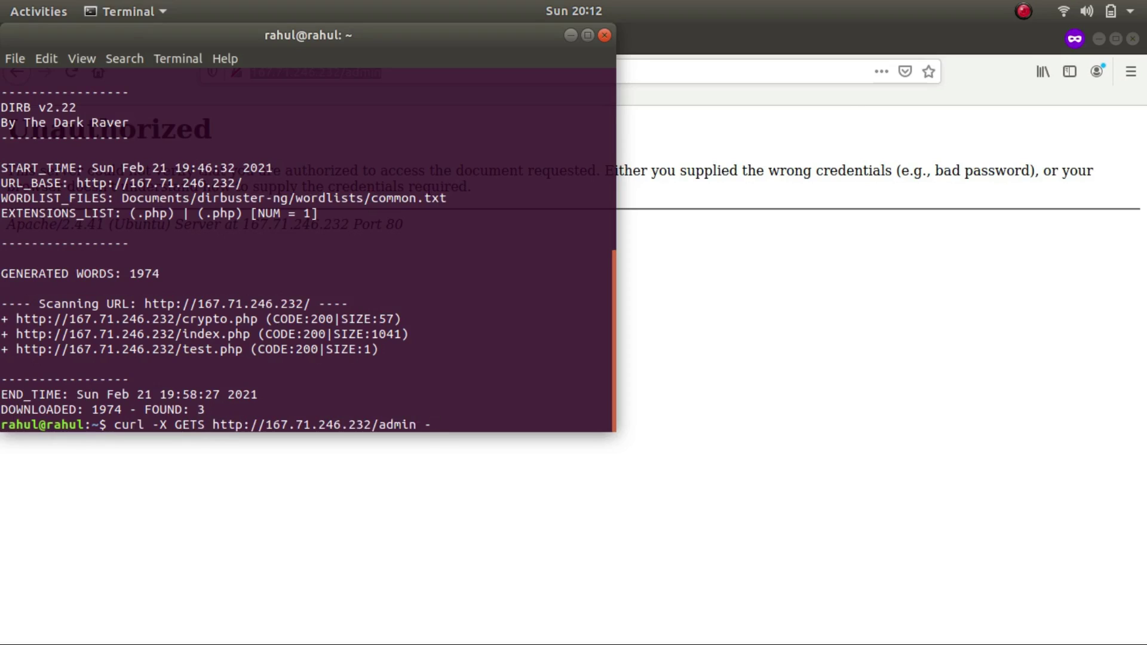
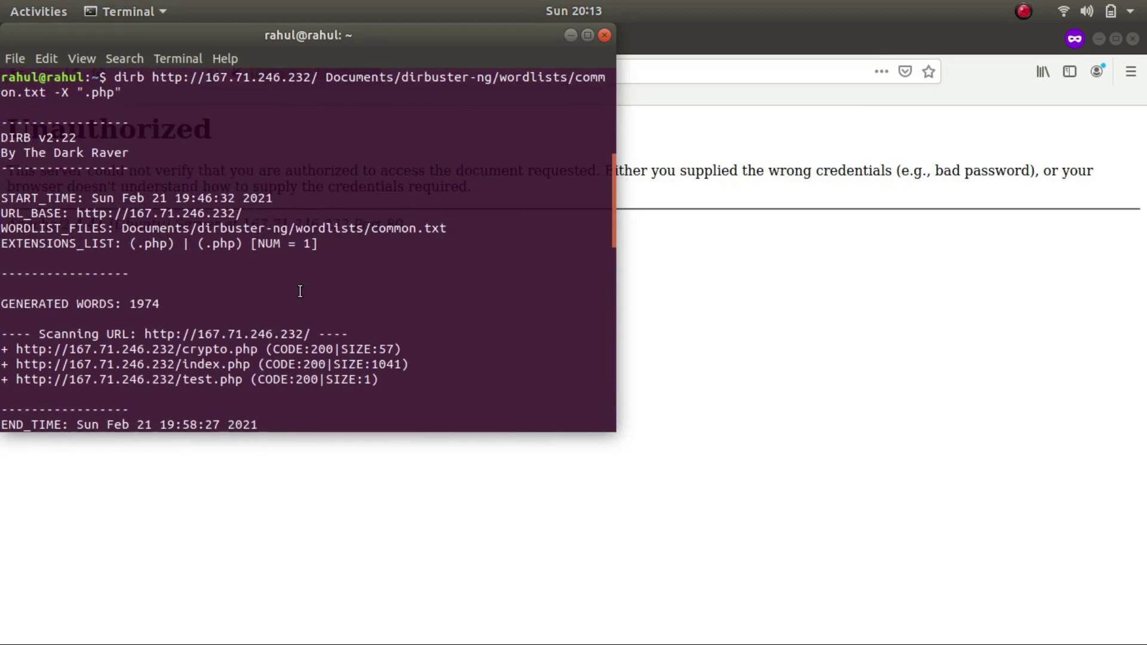
{"action": "scroll", "coordinate": [300, 291], "scroll_direction": "up", "scroll_amount": 5}
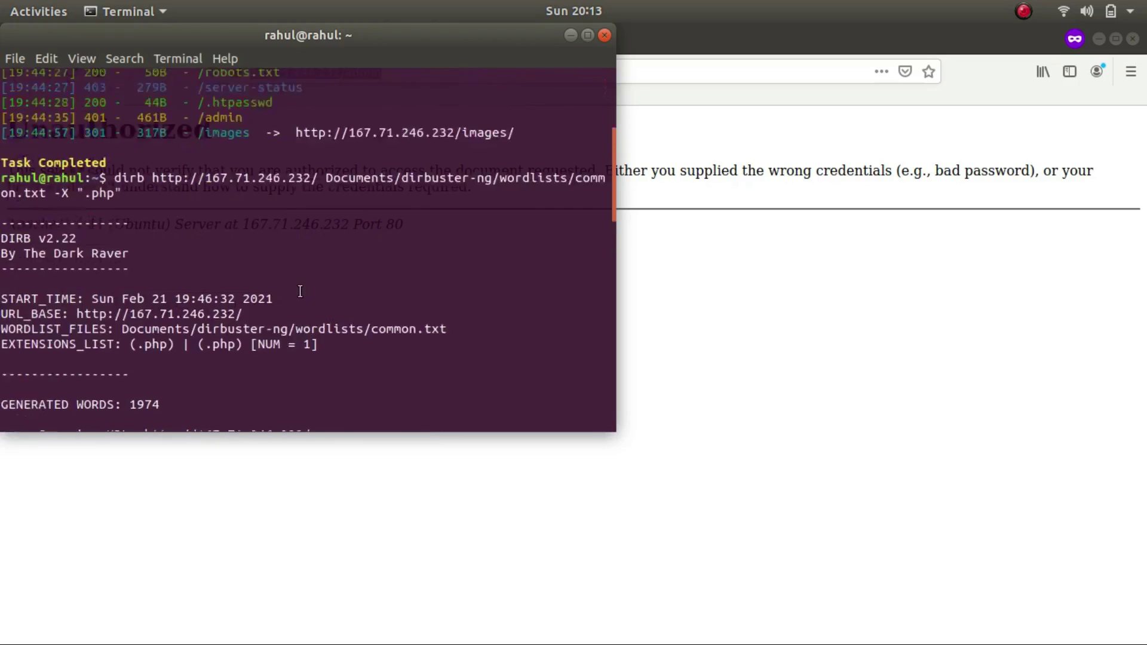